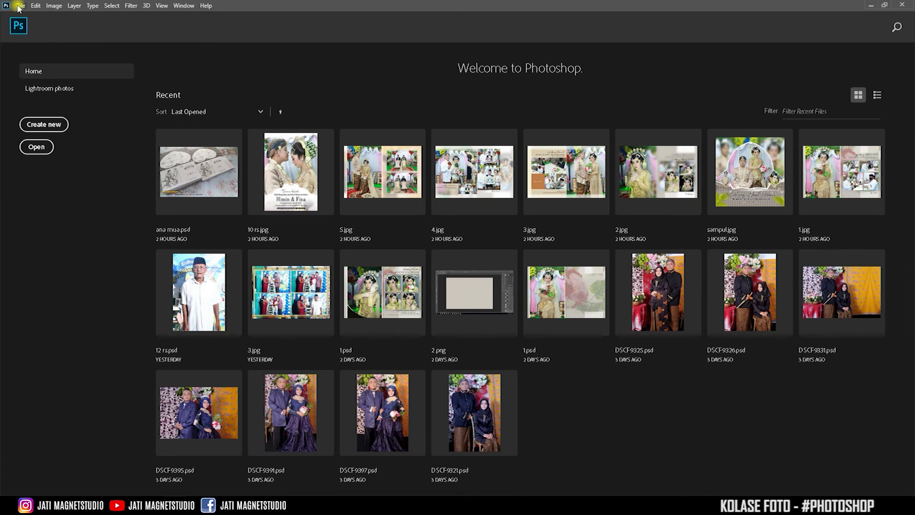
Create a new 30 × 20 cm document at 150 pixels/inch
{"action": "left_click", "coordinate": [19, 6]}
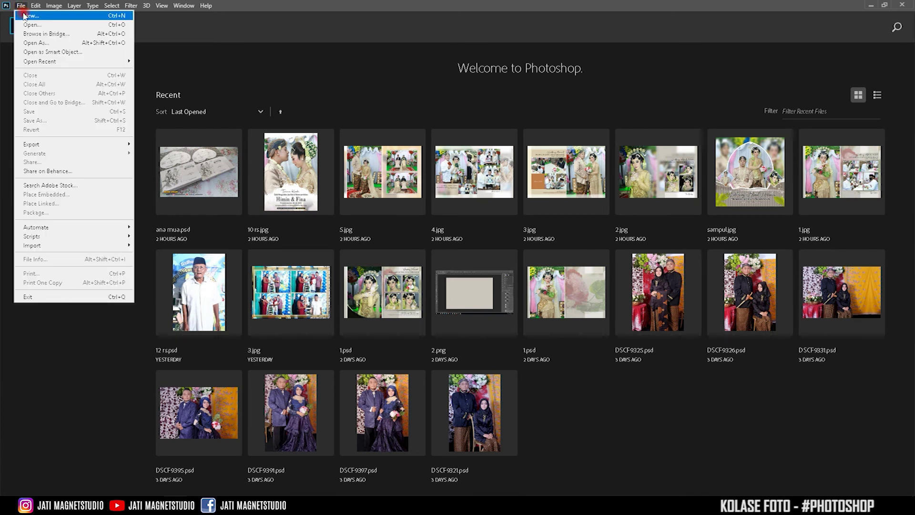
{"action": "left_click", "coordinate": [21, 15]}
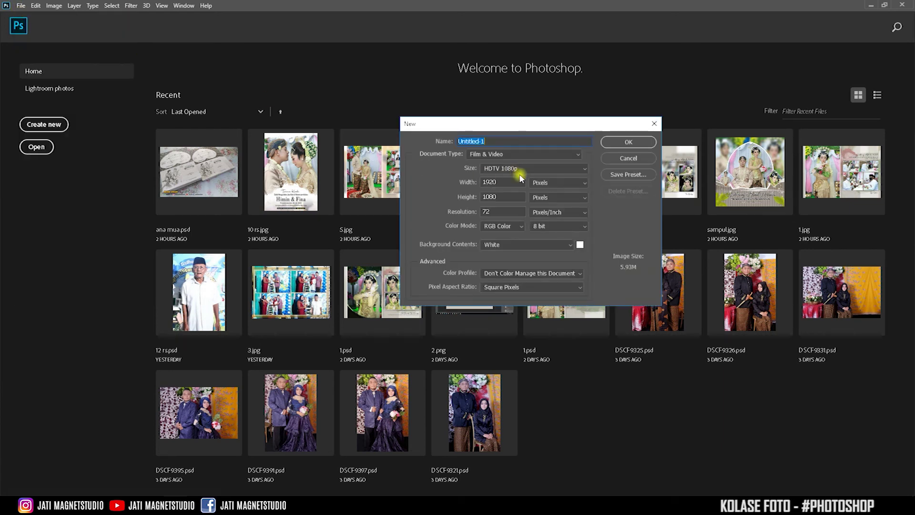
{"action": "left_click", "coordinate": [566, 184]}
{"action": "left_click", "coordinate": [547, 208]}
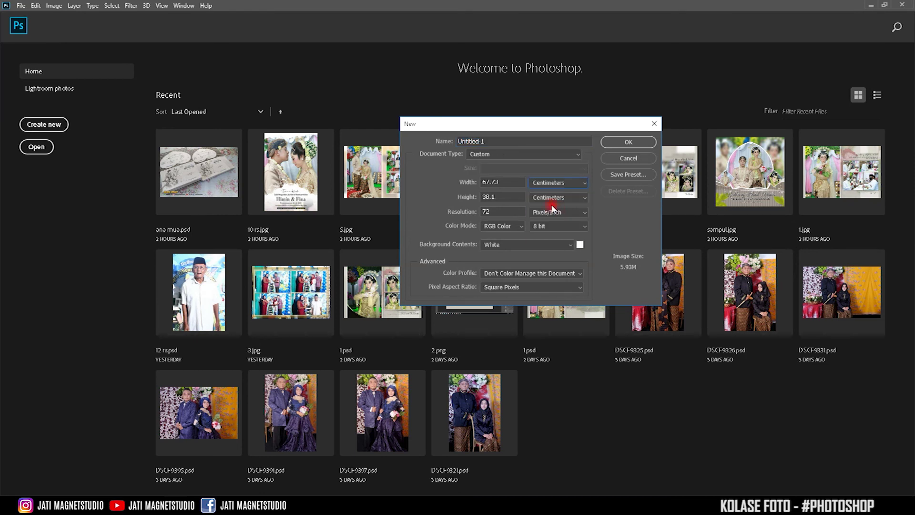
{"action": "left_click_drag", "start_coordinate": [517, 181], "coordinate": [426, 185]}
{"action": "type", "text": "30"}
{"action": "key", "text": "Tab"}
{"action": "type", "text": "20"}
{"action": "key", "text": "Tab"}
{"action": "type", "text": "150"}
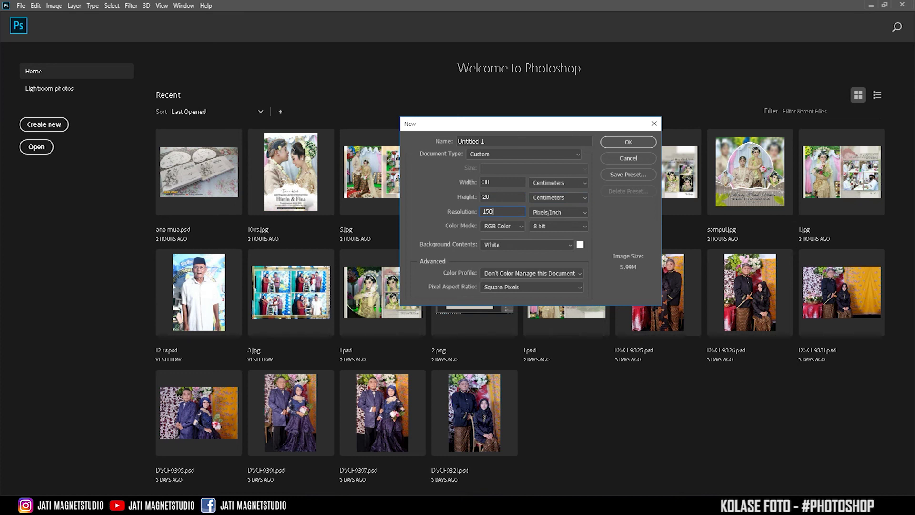
{"action": "left_click", "coordinate": [637, 143]}
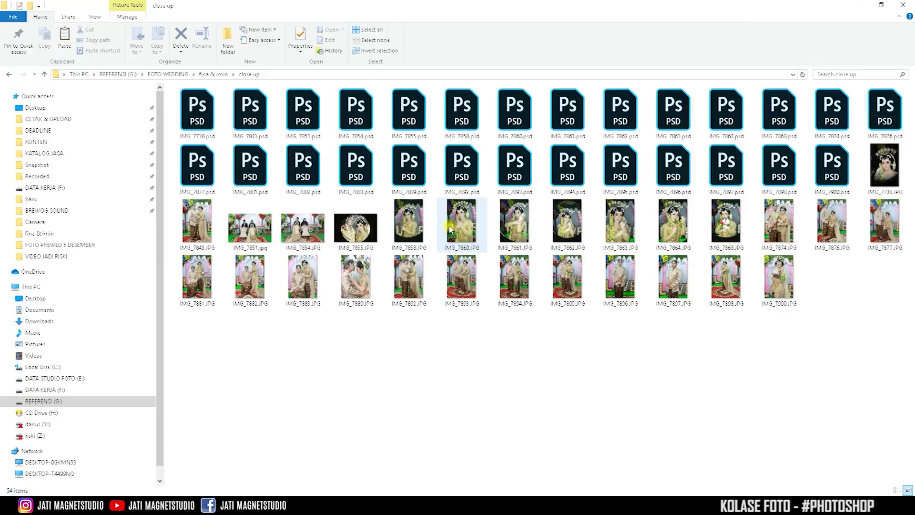
{"action": "mouse_move", "coordinate": [462, 221]}
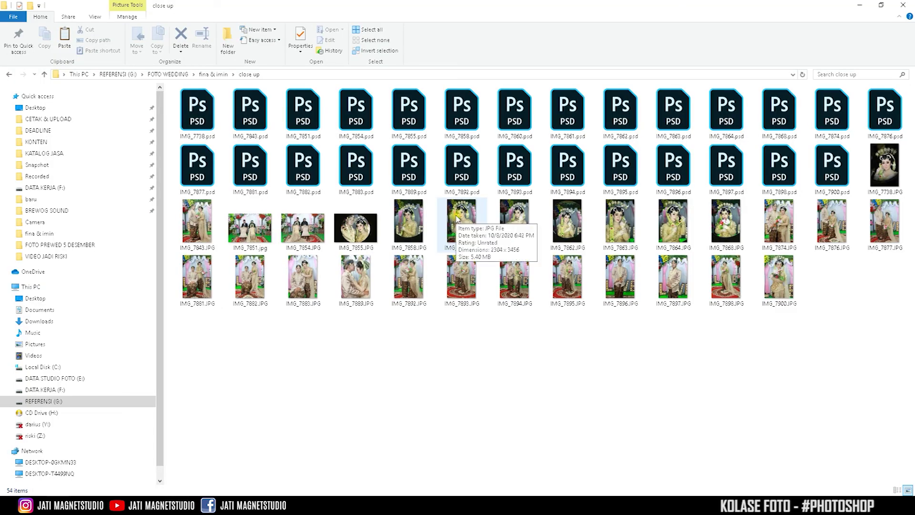
Drag IMG_7860.JPG from the close up folder onto the Photoshop canvas
{"action": "mouse_move", "coordinate": [462, 219]}
{"action": "left_mouse_down"}
{"action": "mouse_move", "coordinate": [358, 371]}
{"action": "mouse_move", "coordinate": [256, 430]}
{"action": "left_mouse_up"}
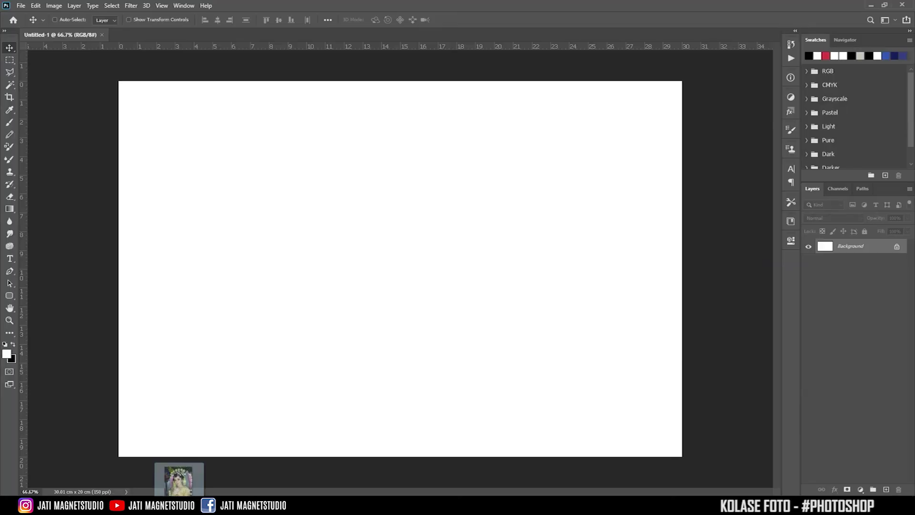
{"action": "left_click_drag", "start_coordinate": [256, 430], "coordinate": [392, 256]}
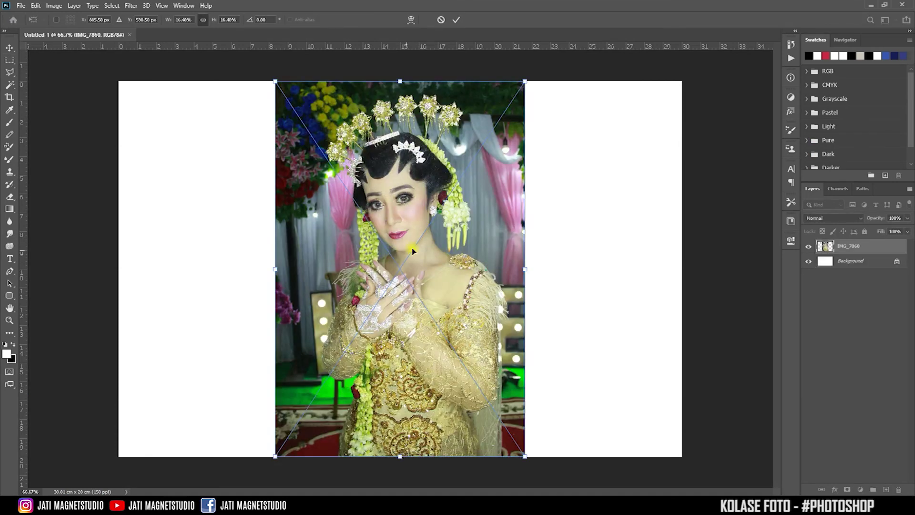
Commit the bride photo, duplicate its layer, rename the original 'background', and hide the copy
{"action": "left_click", "coordinate": [457, 19]}
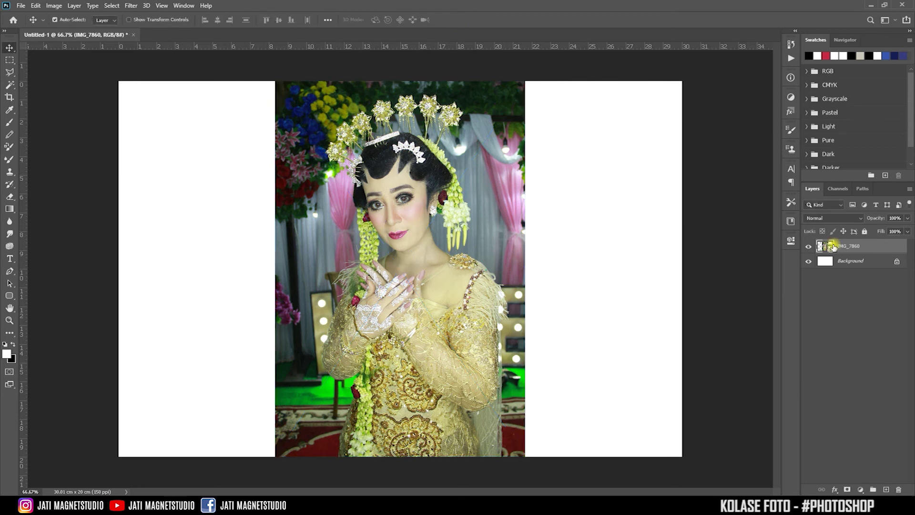
{"action": "left_click_drag", "start_coordinate": [832, 246], "coordinate": [834, 247]}
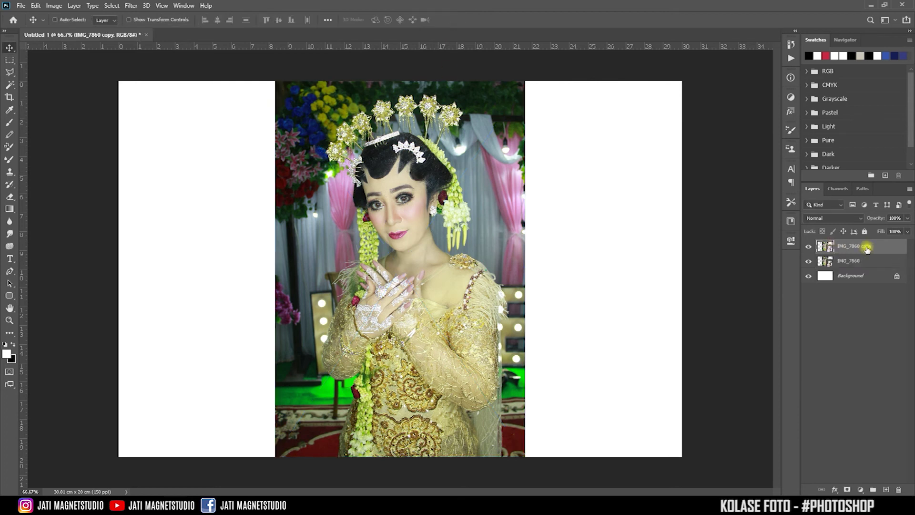
{"action": "double_click", "coordinate": [849, 260]}
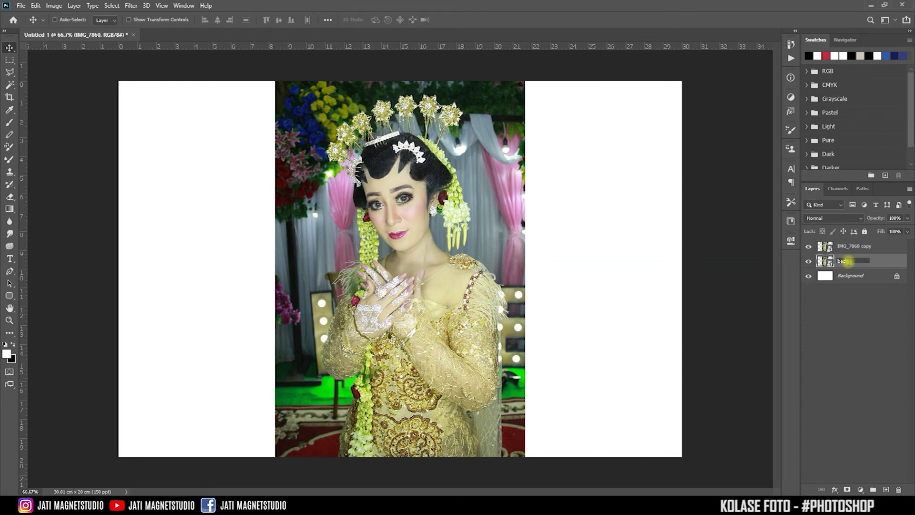
{"action": "type", "text": "kground"}
{"action": "key", "text": "Return"}
{"action": "left_click", "coordinate": [808, 247]}
Rotate the background photo −90° and scale it to fill the whole canvas
{"action": "left_click_drag", "start_coordinate": [637, 241], "coordinate": [605, 229]}
{"action": "key", "text": "ctrl+t"}
{"action": "mouse_move", "coordinate": [547, 67]}
{"action": "left_mouse_down"}
{"action": "mouse_move", "coordinate": [329, 104]}
{"action": "mouse_move", "coordinate": [220, 197]}
{"action": "mouse_move", "coordinate": [236, 163]}
{"action": "left_mouse_up"}
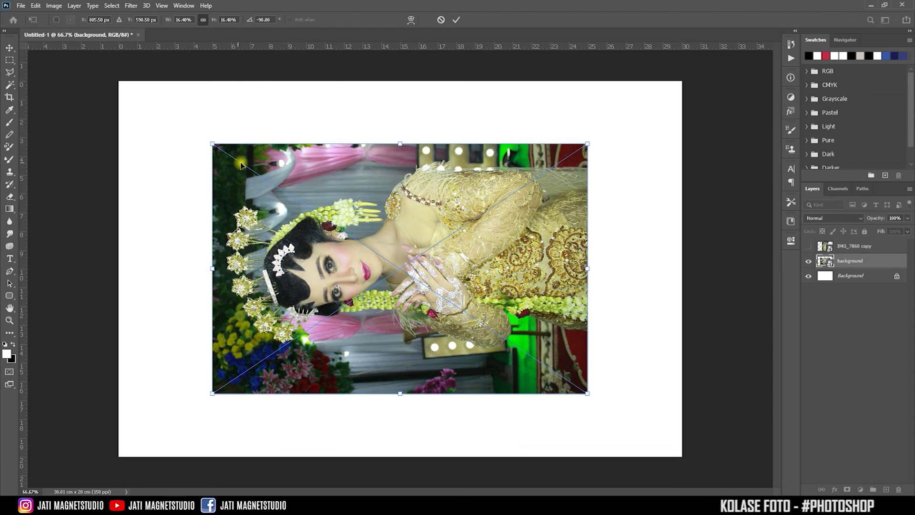
{"action": "mouse_move", "coordinate": [347, 181]}
{"action": "left_mouse_down"}
{"action": "mouse_move", "coordinate": [253, 133]}
{"action": "mouse_move", "coordinate": [253, 118]}
{"action": "left_mouse_up"}
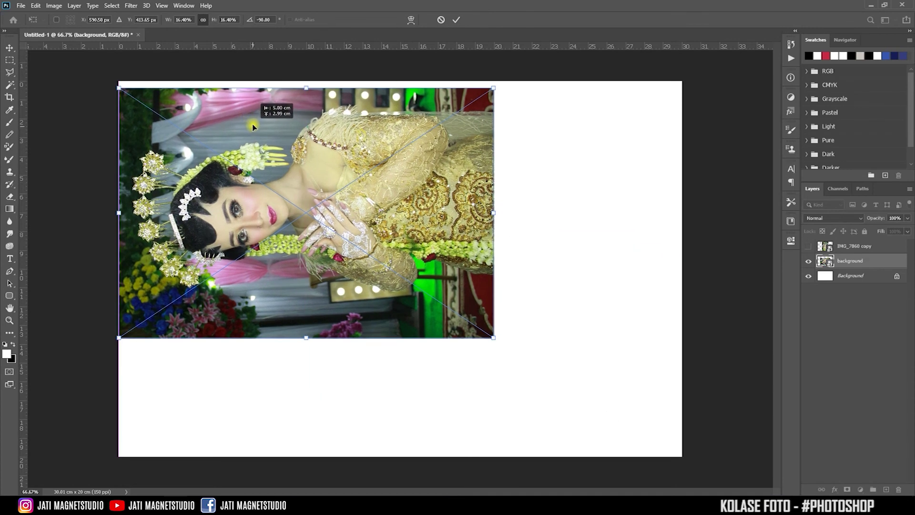
{"action": "left_click_drag", "start_coordinate": [491, 331], "coordinate": [693, 440]}
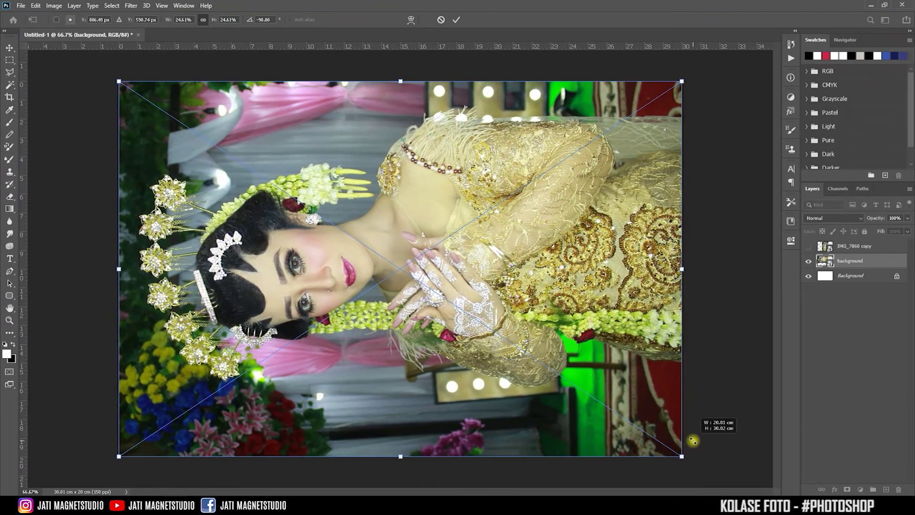
{"action": "left_click", "coordinate": [458, 268]}
{"action": "left_click", "coordinate": [853, 262]}
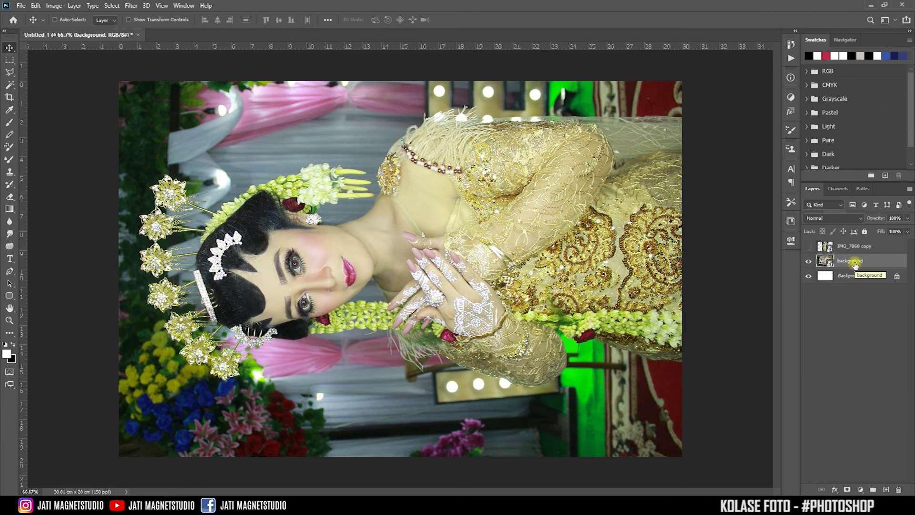
Rasterize the background layer
{"action": "right_click", "coordinate": [855, 266]}
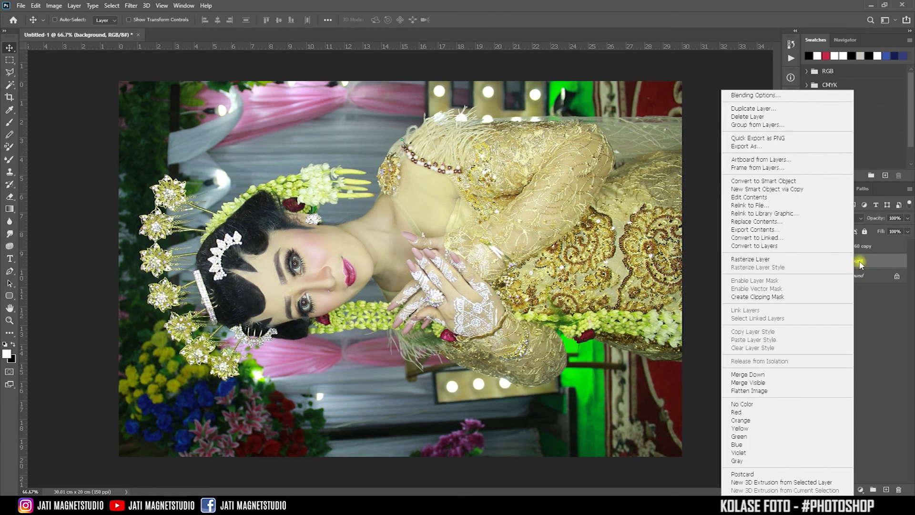
{"action": "left_click", "coordinate": [875, 262]}
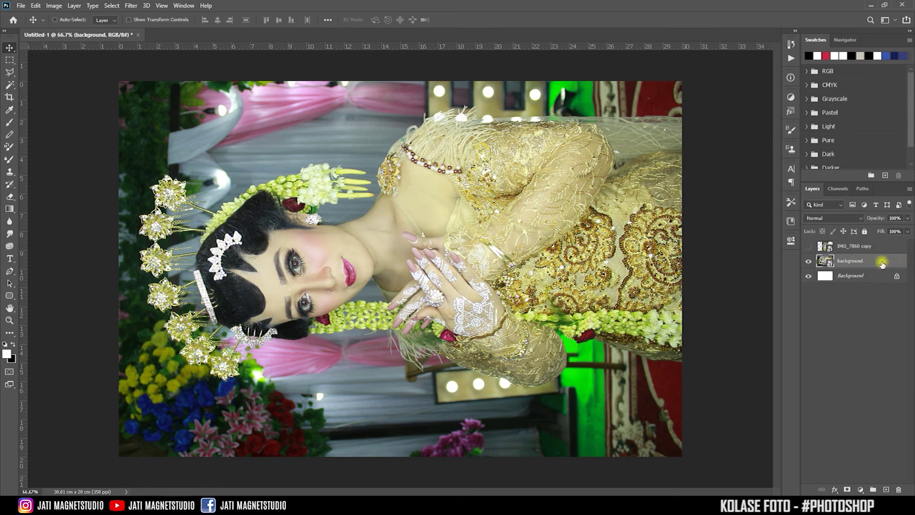
{"action": "right_click", "coordinate": [882, 264]}
{"action": "left_click", "coordinate": [884, 263]}
{"action": "right_click", "coordinate": [865, 261]}
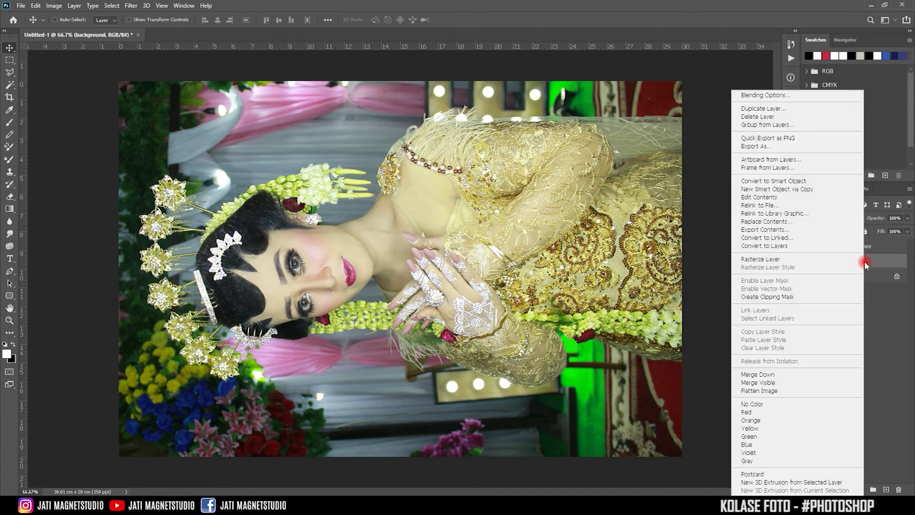
{"action": "left_click", "coordinate": [776, 260]}
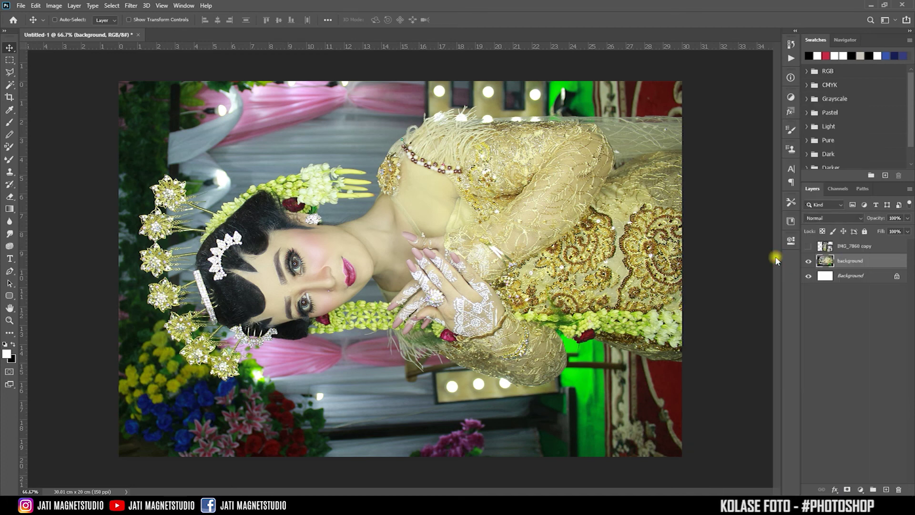
Apply a Gaussian Blur with a 44.3-pixel radius to the background layer
{"action": "left_click", "coordinate": [129, 7]}
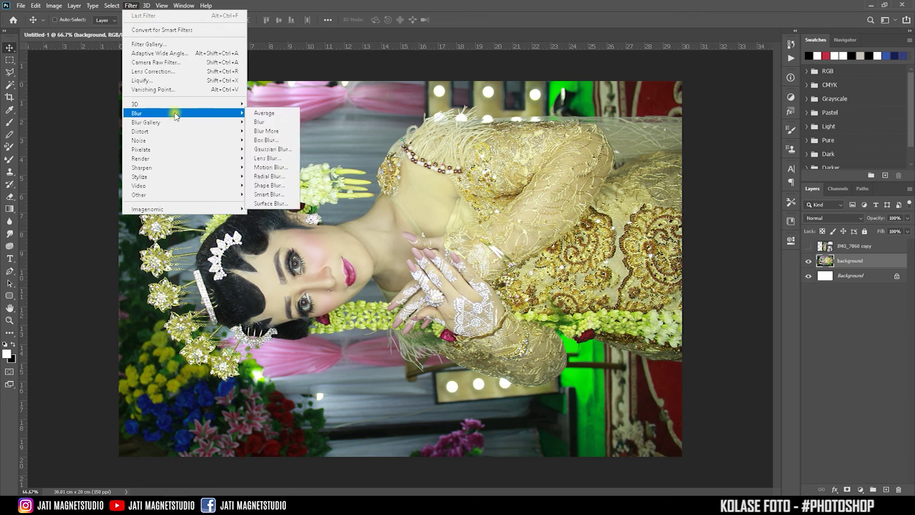
{"action": "left_click", "coordinate": [272, 149]}
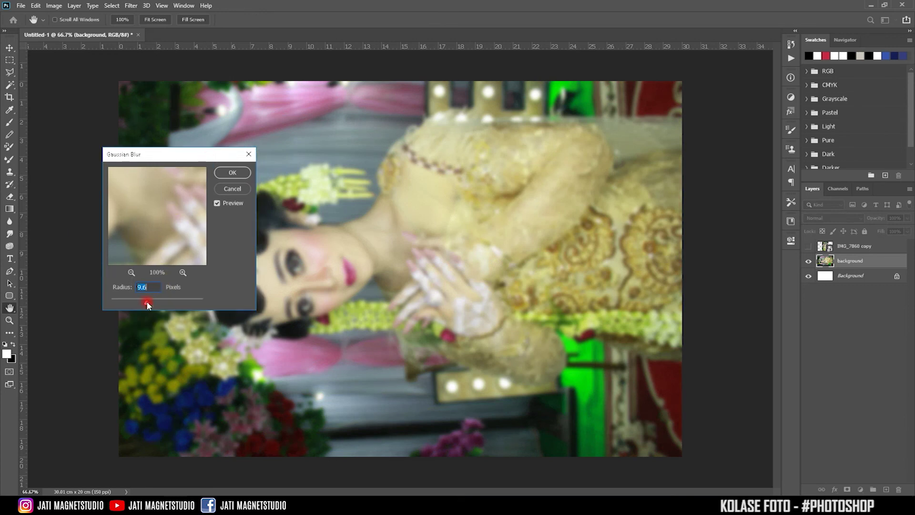
{"action": "left_click_drag", "start_coordinate": [137, 303], "coordinate": [161, 302]}
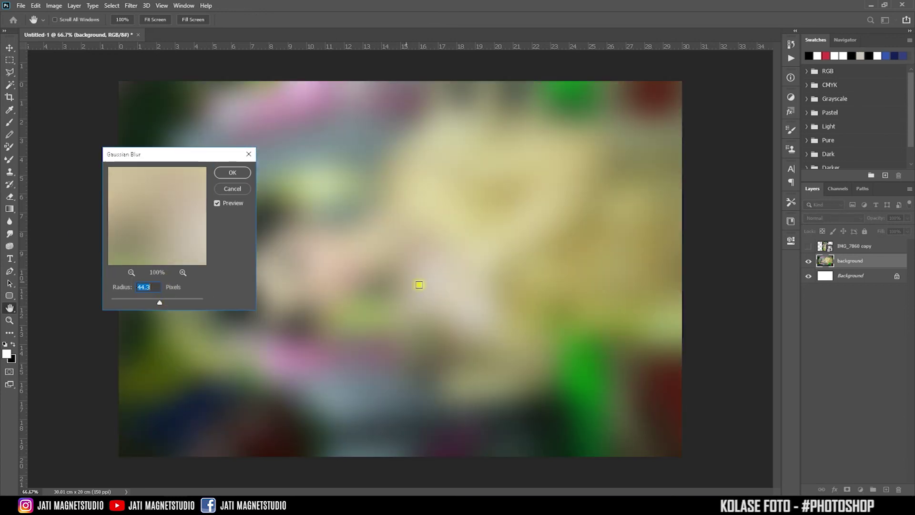
{"action": "left_click_drag", "start_coordinate": [204, 151], "coordinate": [258, 140]}
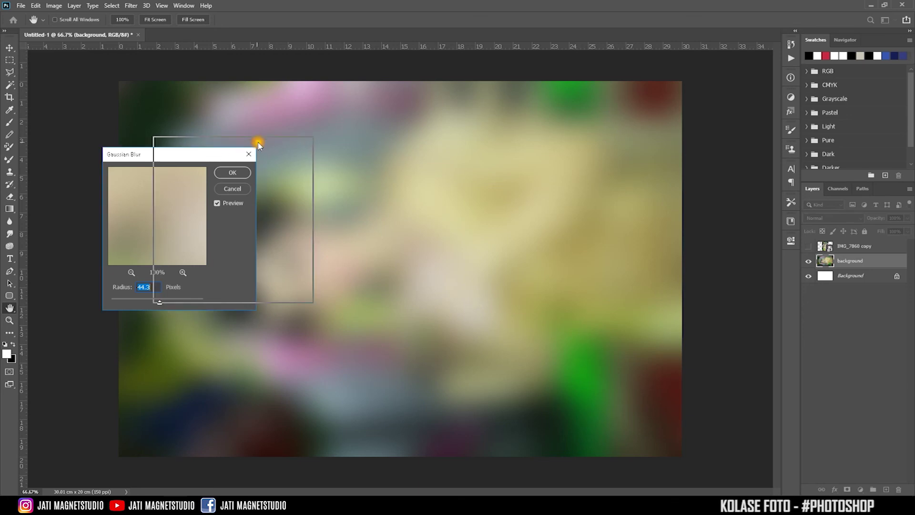
{"action": "left_click", "coordinate": [286, 163]}
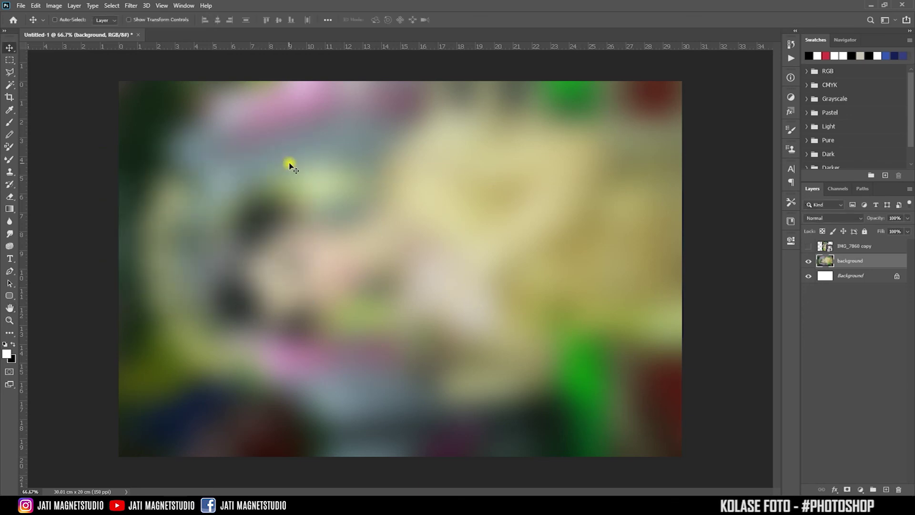
{"action": "left_click", "coordinate": [908, 218]}
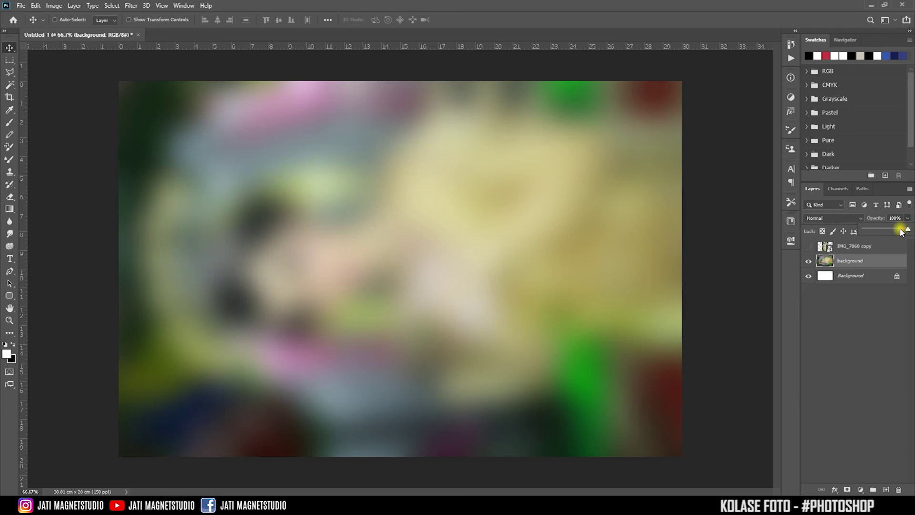
Set the blurred background layer's opacity to 70%
{"action": "left_click_drag", "start_coordinate": [902, 232], "coordinate": [895, 232]}
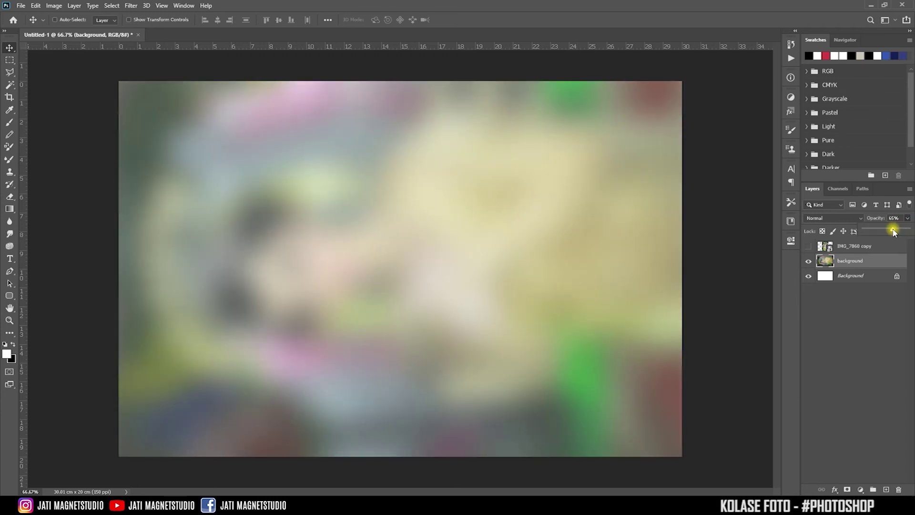
{"action": "left_click_drag", "start_coordinate": [895, 232], "coordinate": [895, 232]}
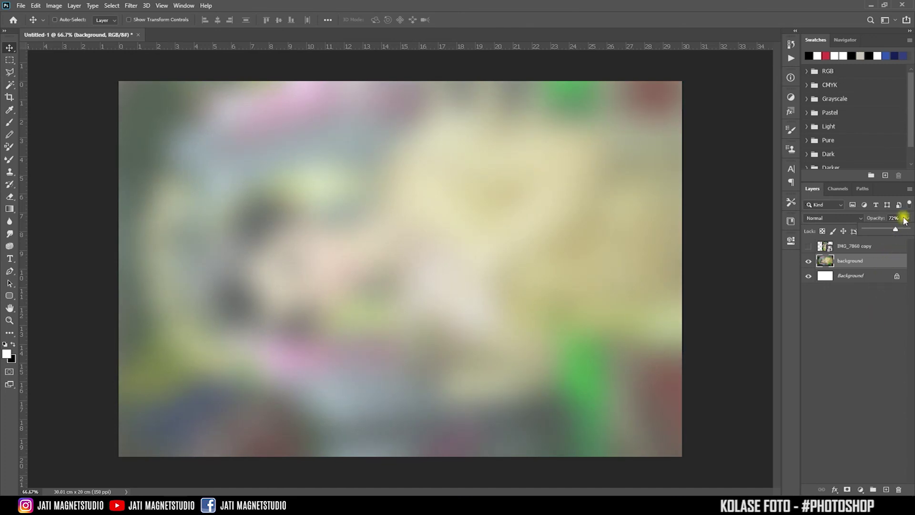
{"action": "left_click", "coordinate": [895, 218]}
{"action": "type", "text": "70"}
{"action": "key", "text": "Return"}
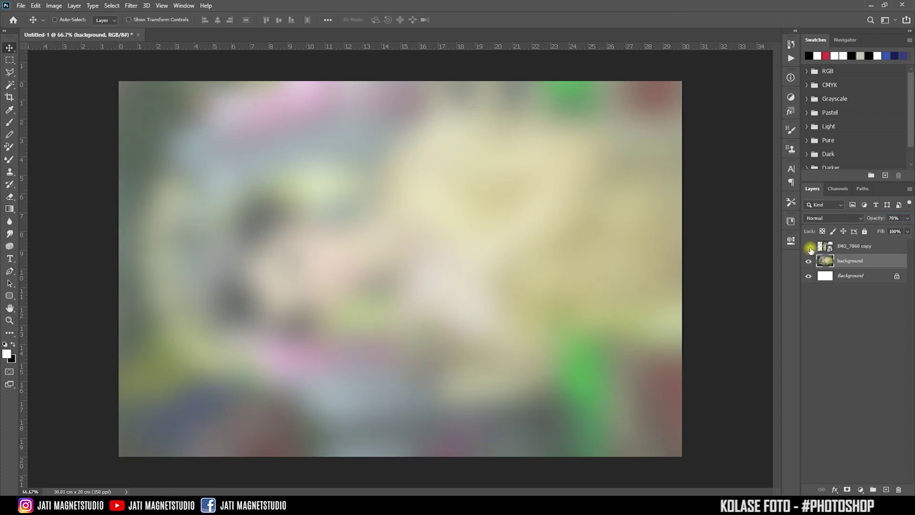
Show the bride photo copy layer and rename it 'foto 1'
{"action": "left_click", "coordinate": [809, 246]}
{"action": "double_click", "coordinate": [844, 247]}
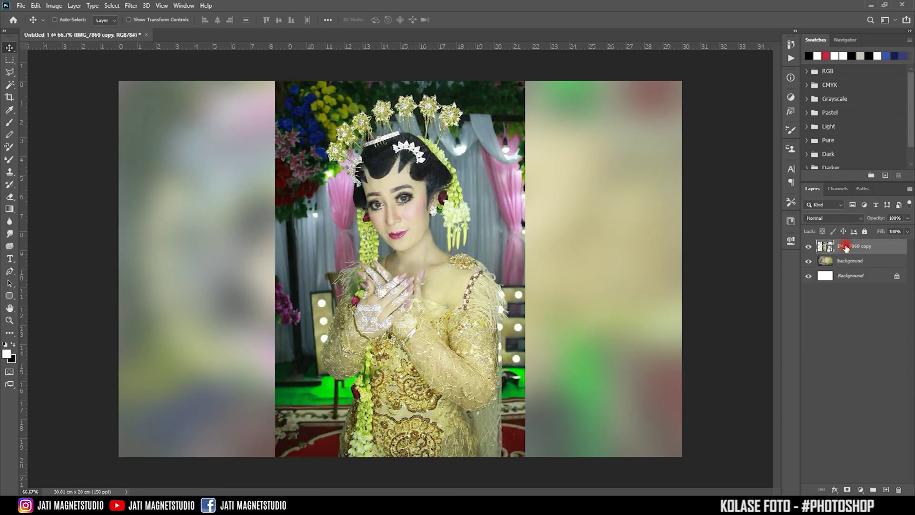
{"action": "type", "text": "Foto"}
{"action": "key", "text": "Return"}
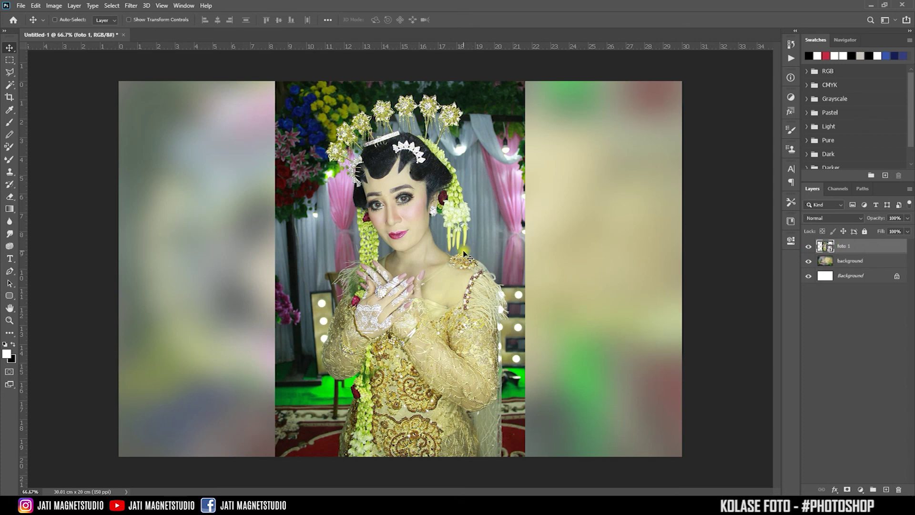
Move the foto 1 portrait to the left edge and enlarge it to the full canvas height
{"action": "left_click_drag", "start_coordinate": [441, 240], "coordinate": [288, 241]}
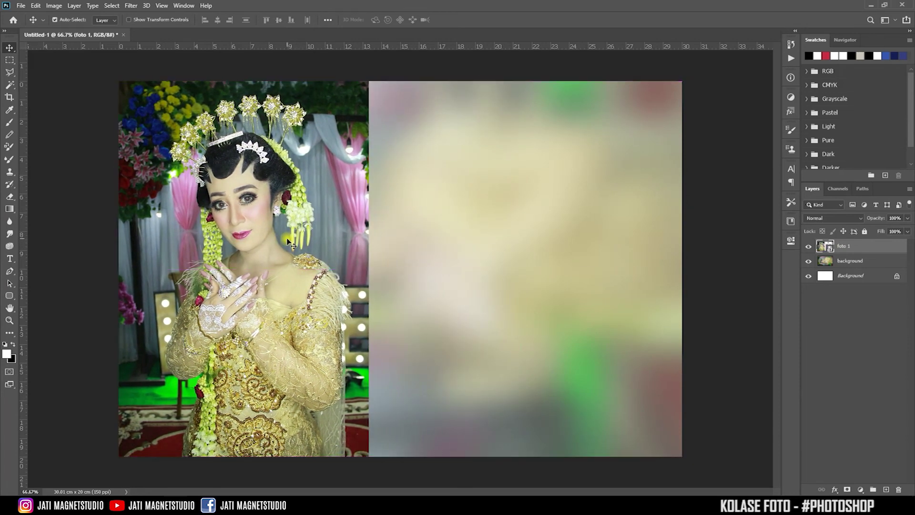
{"action": "key", "text": "ctrl+t"}
{"action": "left_click_drag", "start_coordinate": [369, 81], "coordinate": [448, 44]}
{"action": "left_click_drag", "start_coordinate": [342, 183], "coordinate": [341, 214]}
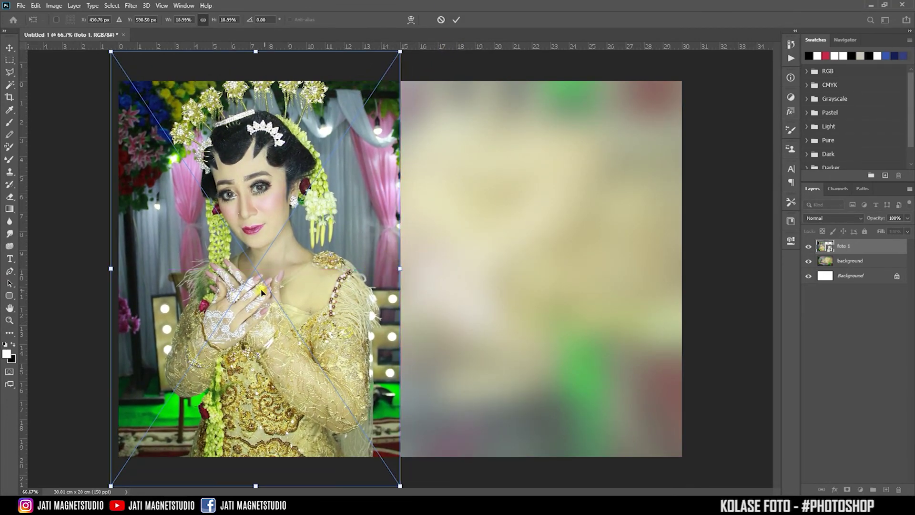
{"action": "left_click_drag", "start_coordinate": [299, 288], "coordinate": [290, 290]}
{"action": "key", "text": "Return"}
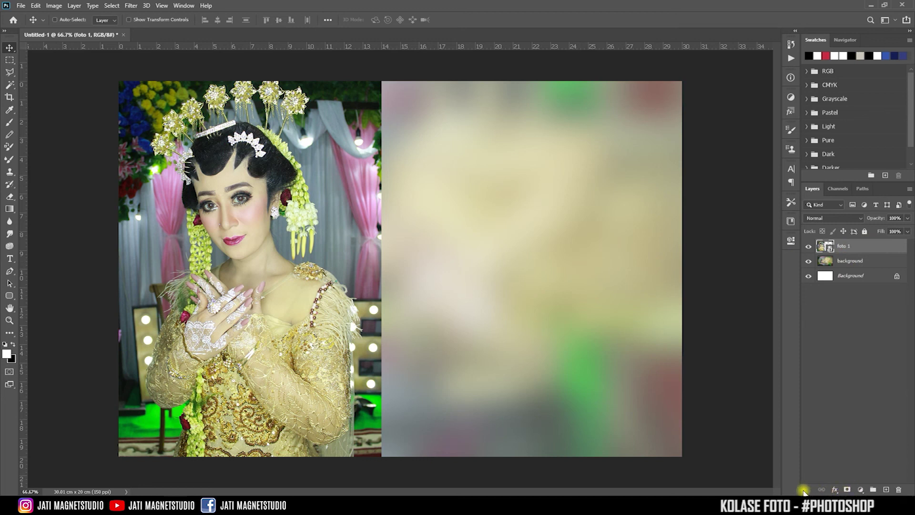
{"action": "left_click", "coordinate": [847, 491]}
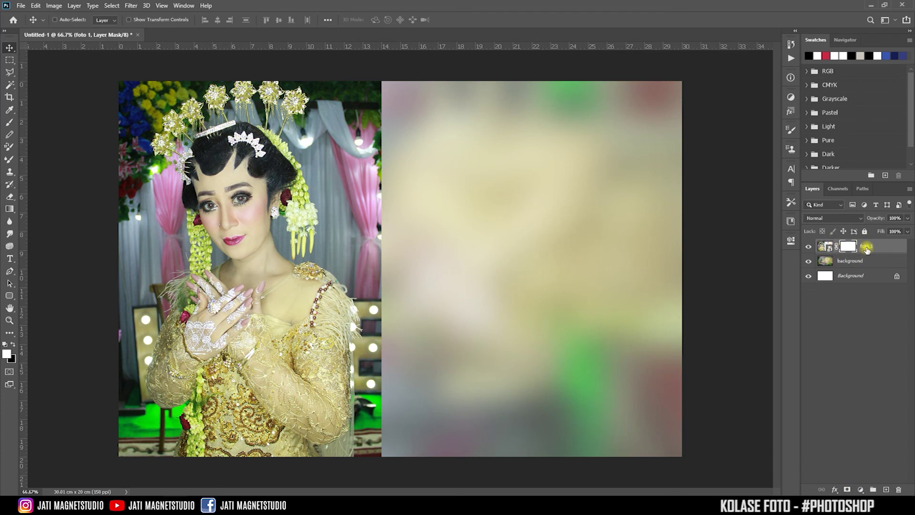
With black foreground and a soft brush, paint the mask along the portrait's right edge
{"action": "key", "text": "d"}
{"action": "left_click", "coordinate": [12, 346]}
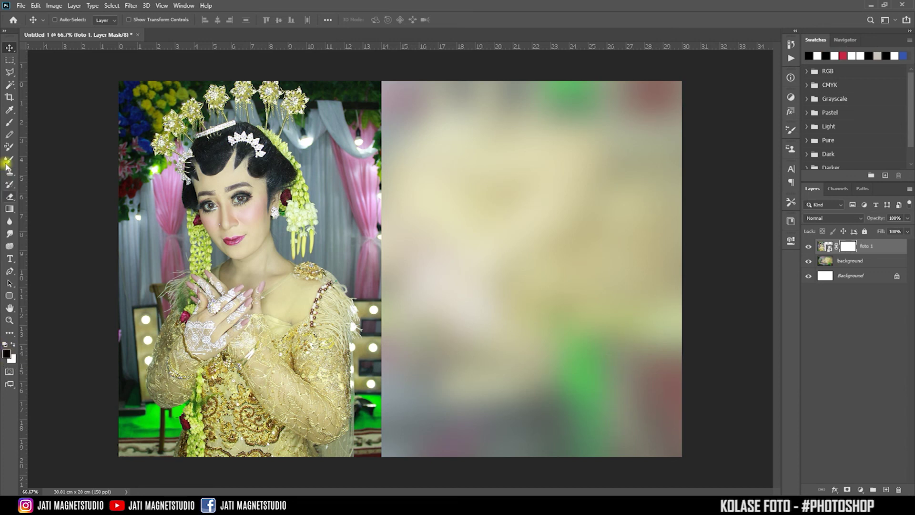
{"action": "left_click", "coordinate": [8, 120]}
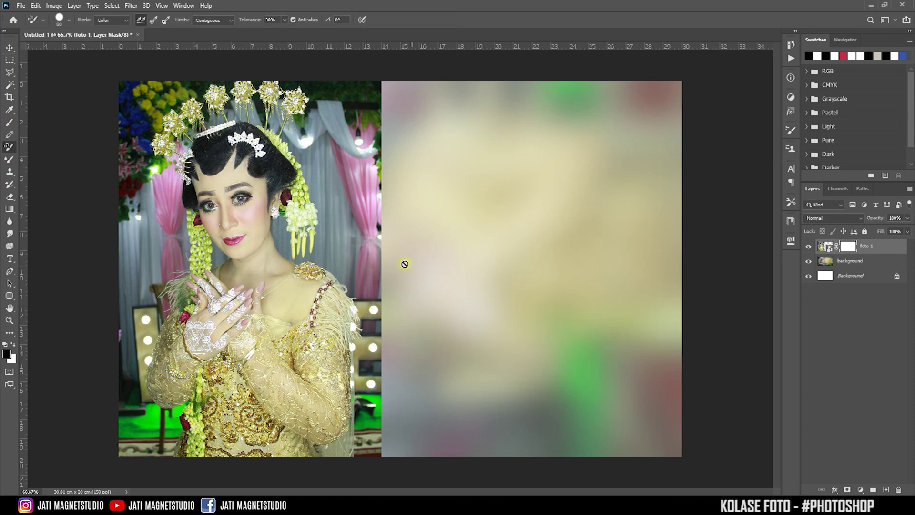
{"action": "left_click", "coordinate": [11, 126]}
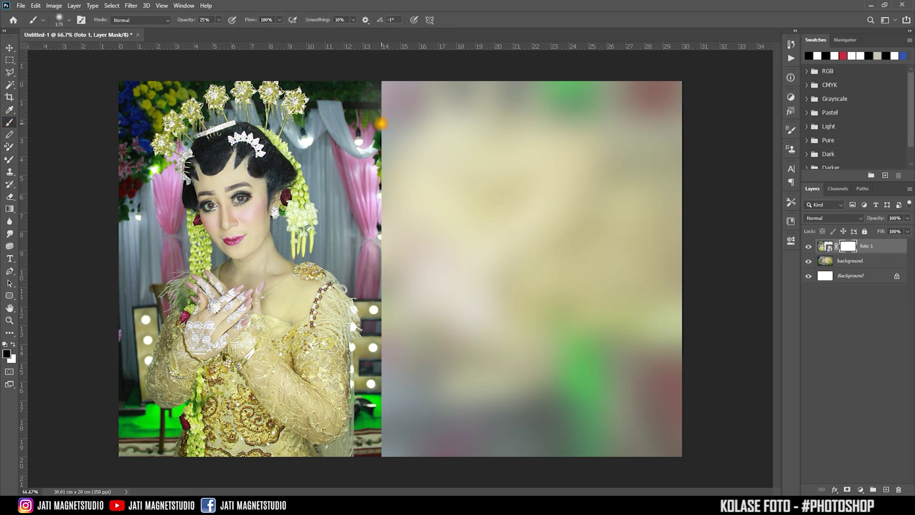
{"action": "left_click_drag", "start_coordinate": [382, 93], "coordinate": [380, 170]}
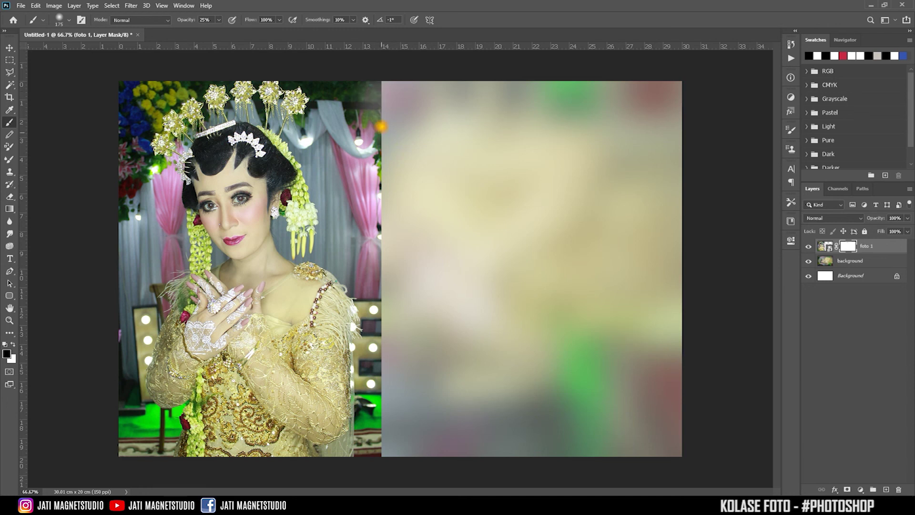
{"action": "left_click_drag", "start_coordinate": [384, 332], "coordinate": [400, 382]}
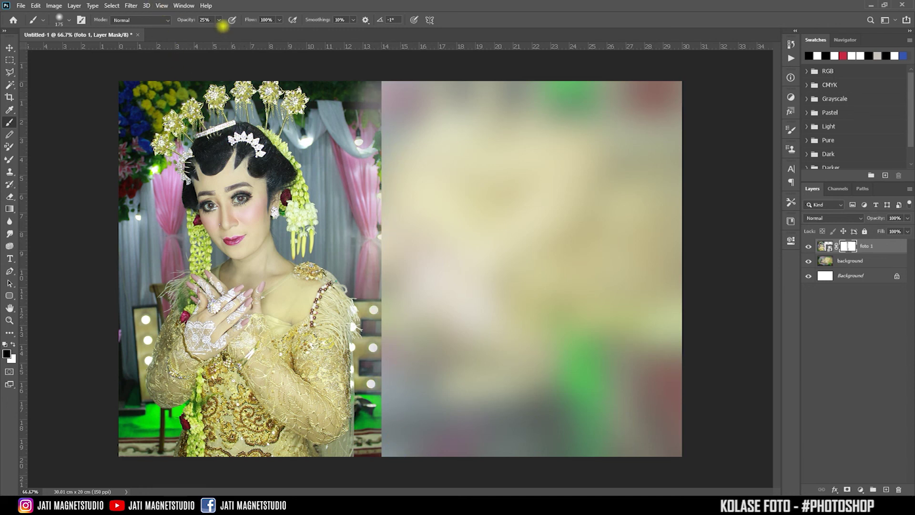
Lower the brush opacity to 54% and blend the seam between portrait and background
{"action": "left_click", "coordinate": [219, 20]}
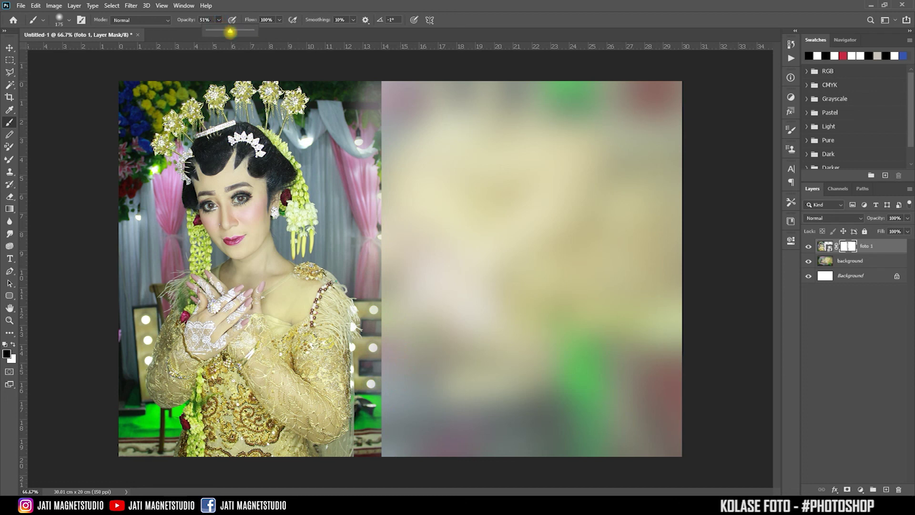
{"action": "left_click_drag", "start_coordinate": [232, 31], "coordinate": [231, 31]}
{"action": "mouse_move", "coordinate": [422, 117]}
{"action": "left_mouse_down"}
{"action": "mouse_move", "coordinate": [394, 130]}
{"action": "mouse_move", "coordinate": [402, 472]}
{"action": "left_mouse_up"}
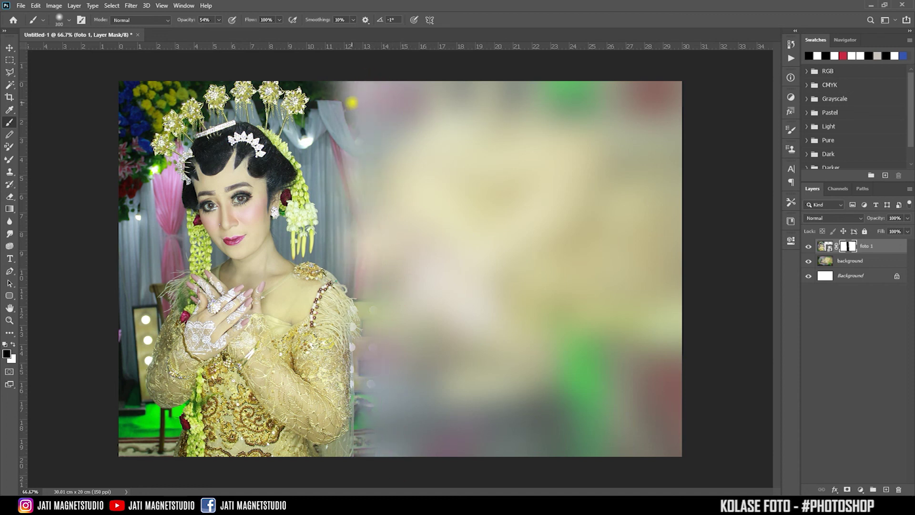
{"action": "left_click_drag", "start_coordinate": [390, 298], "coordinate": [386, 270]}
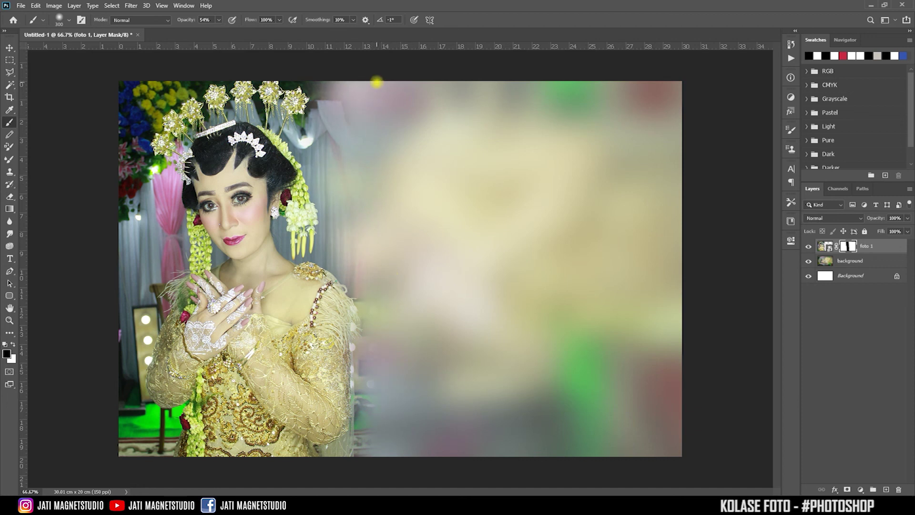
{"action": "left_click", "coordinate": [396, 286]}
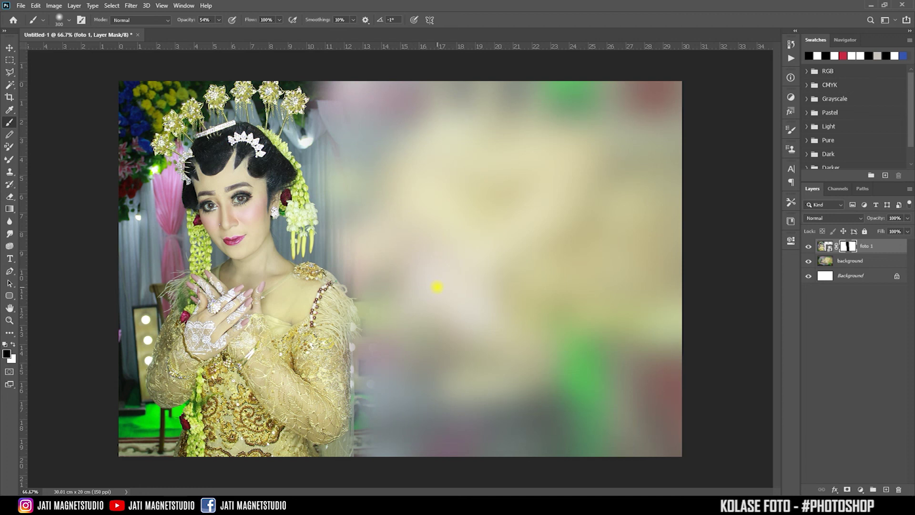
{"action": "key", "text": "v"}
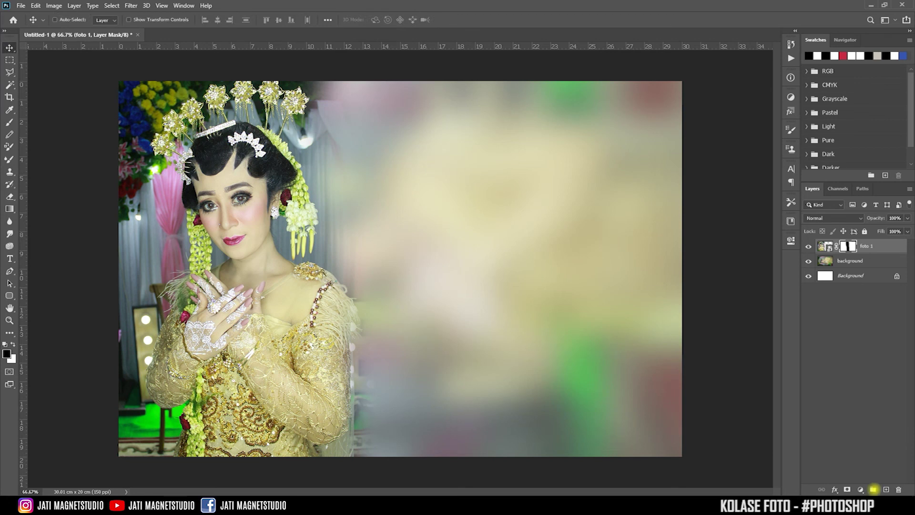
On a new layer, fill a white rectangle along the canvas's bottom-right
{"action": "left_click", "coordinate": [886, 489]}
{"action": "key", "text": "x"}
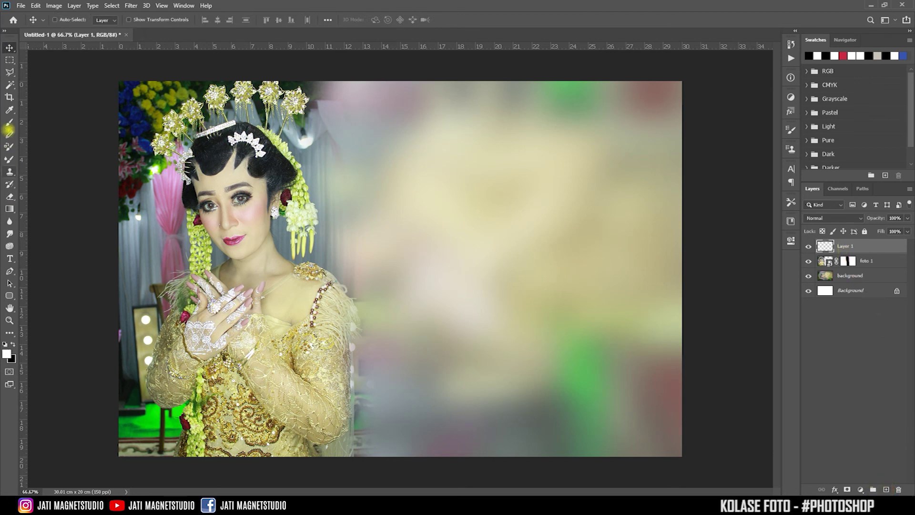
{"action": "left_click", "coordinate": [9, 59]}
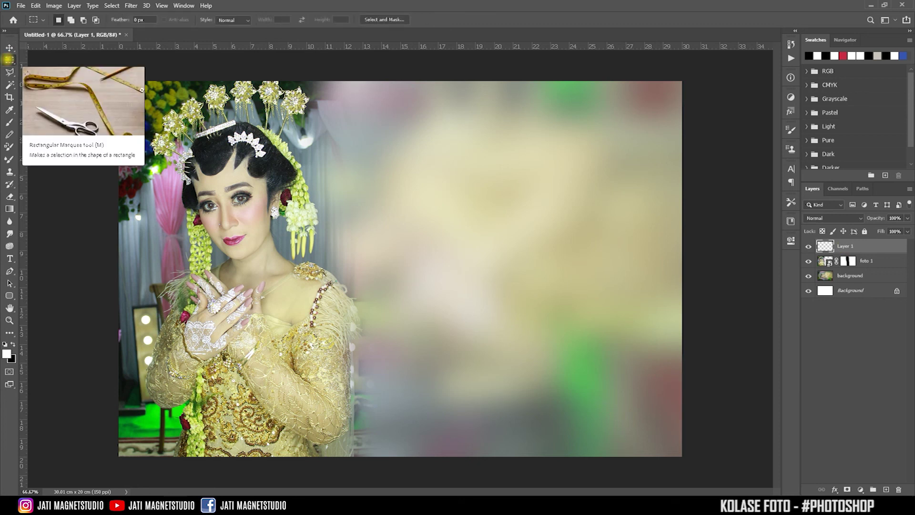
{"action": "left_click_drag", "start_coordinate": [683, 456], "coordinate": [446, 405]}
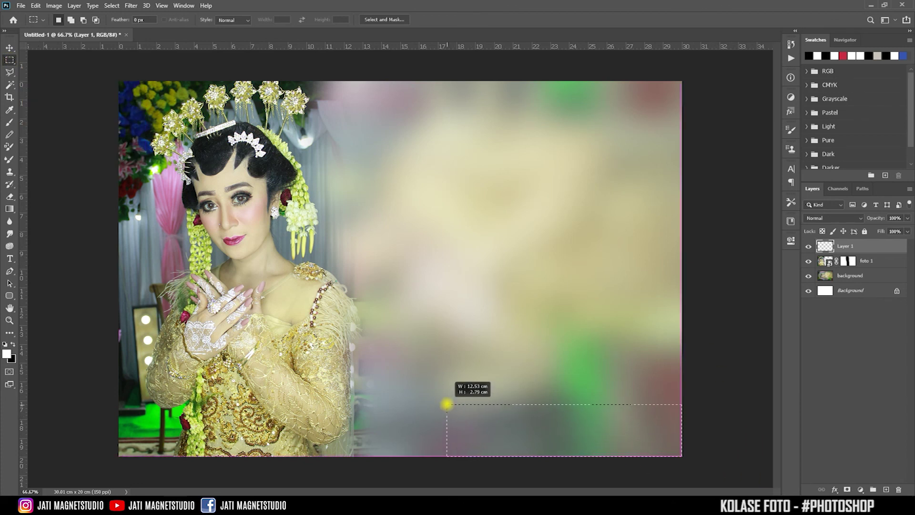
{"action": "left_click_drag", "start_coordinate": [447, 405], "coordinate": [418, 396]}
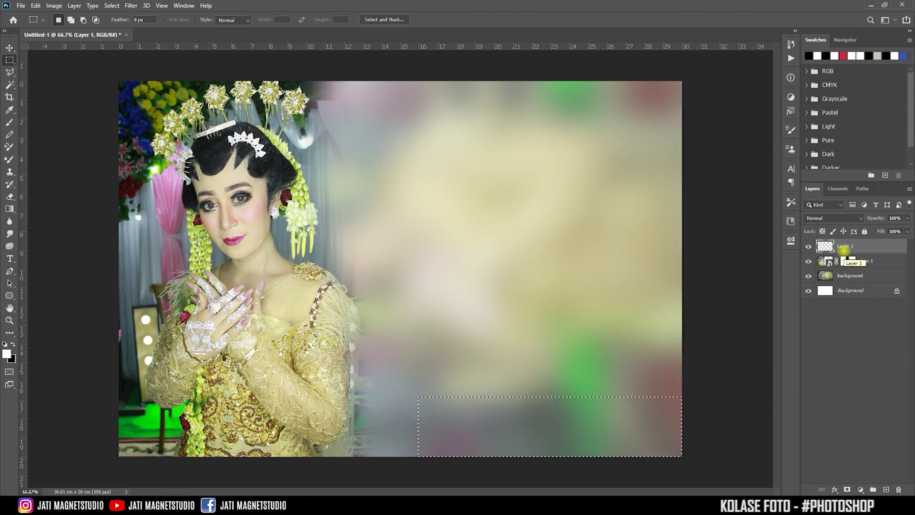
{"action": "key", "text": "alt+BackSpace"}
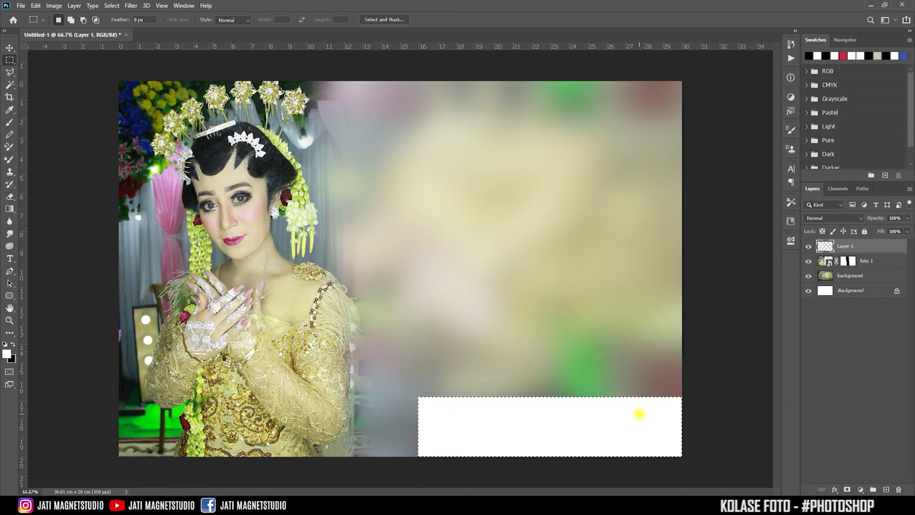
Lower the white panel's opacity to 22% and select a rectangle above it on a new layer
{"action": "left_click", "coordinate": [908, 218]}
{"action": "left_click_drag", "start_coordinate": [892, 229], "coordinate": [874, 230]}
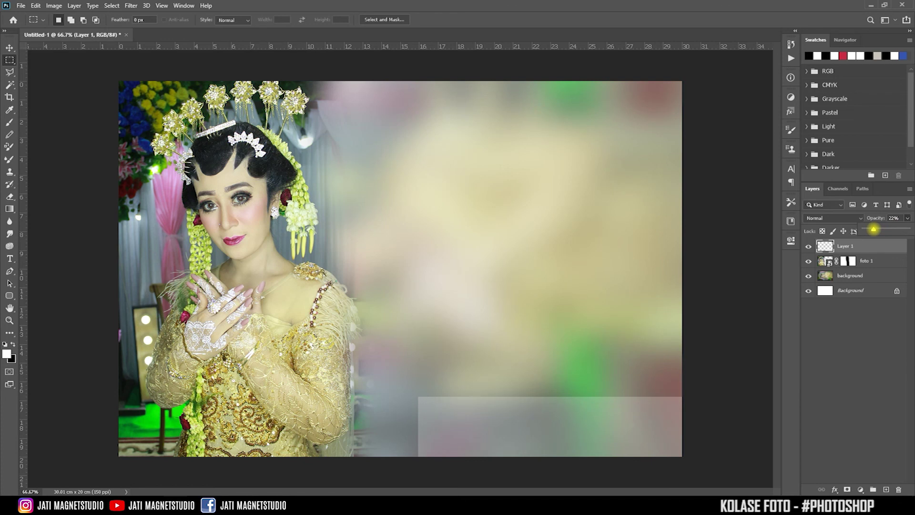
{"action": "left_click_drag", "start_coordinate": [418, 388], "coordinate": [556, 310]}
{"action": "left_click", "coordinate": [886, 489]}
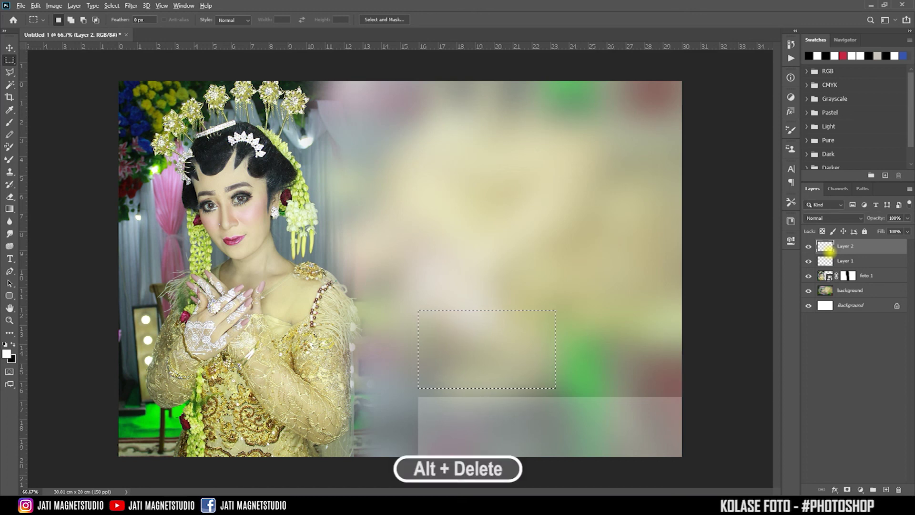
Fill the selection with white as layer kotak 1 and duplicate it
{"action": "key", "text": "alt+Delete"}
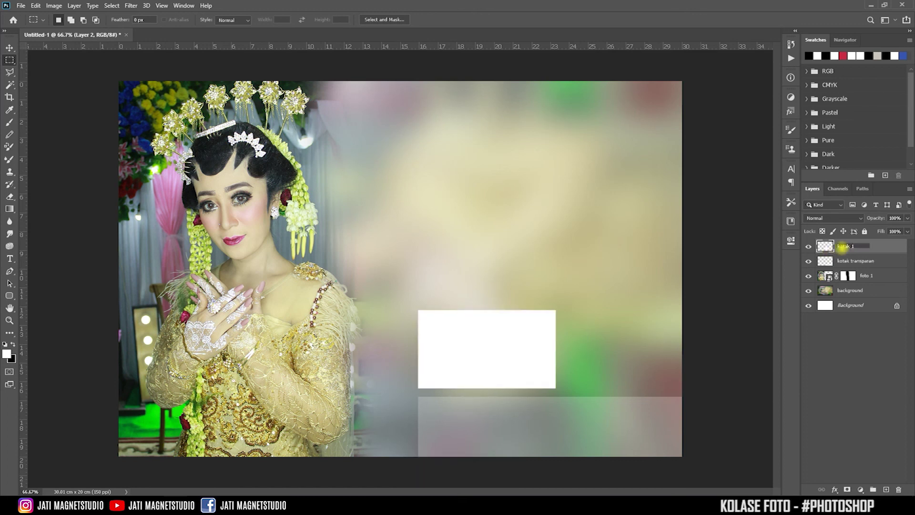
{"action": "key", "text": "Return"}
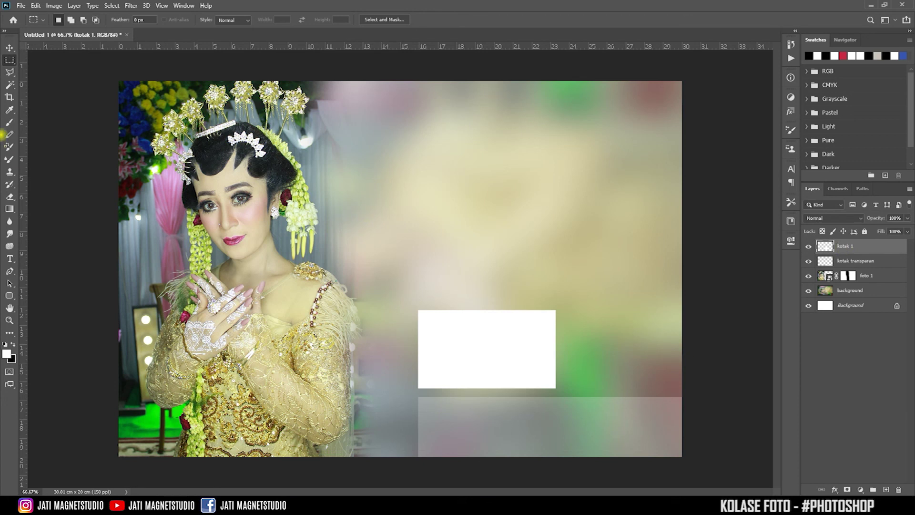
{"action": "left_click", "coordinate": [9, 49]}
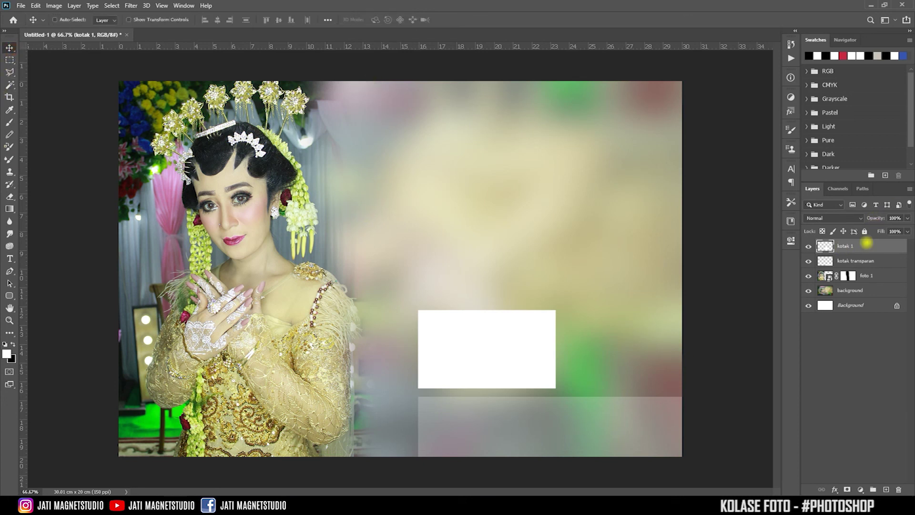
{"action": "key", "text": "ctrl+j"}
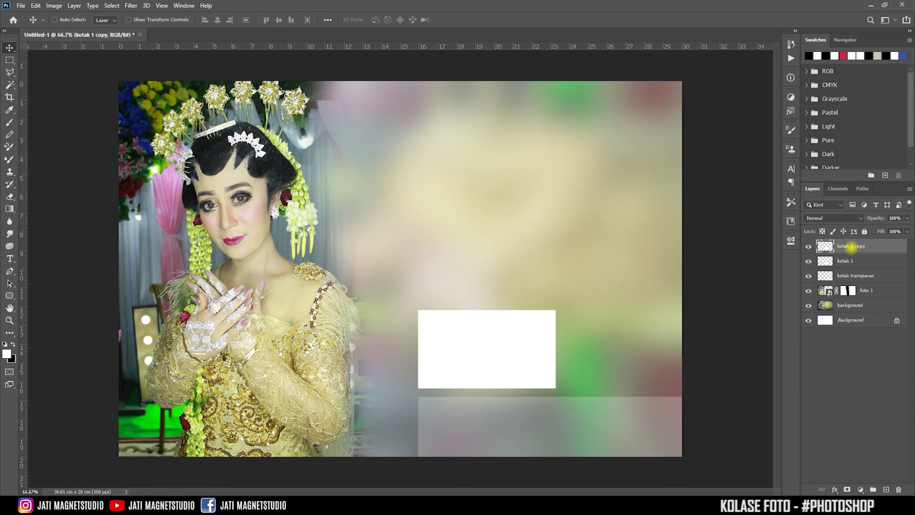
Rename the copy 'kotak 2', stack it above the first box, and duplicate it
{"action": "left_click", "coordinate": [851, 247]}
{"action": "type", "text": "kotak 2"}
{"action": "left_click", "coordinate": [867, 370]}
{"action": "left_click", "coordinate": [861, 246]}
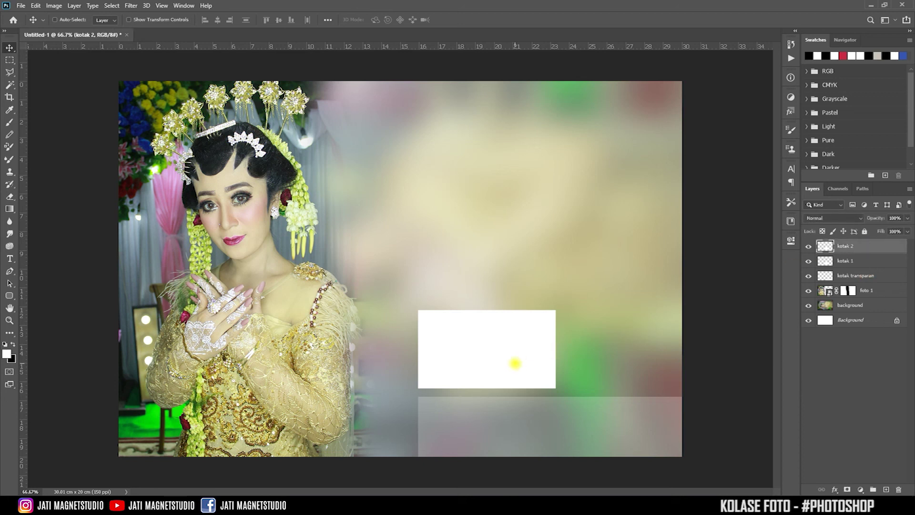
{"action": "left_click_drag", "start_coordinate": [510, 352], "coordinate": [505, 268]}
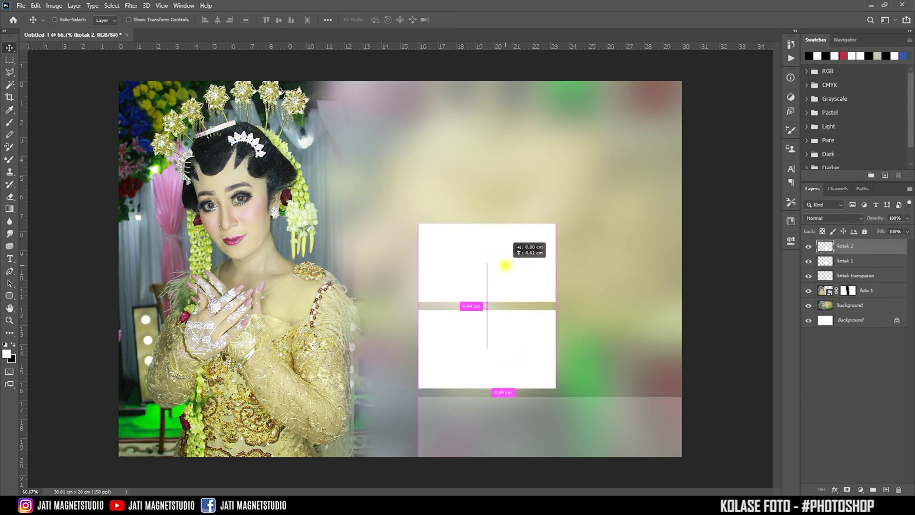
{"action": "left_click_drag", "start_coordinate": [505, 268], "coordinate": [504, 269]}
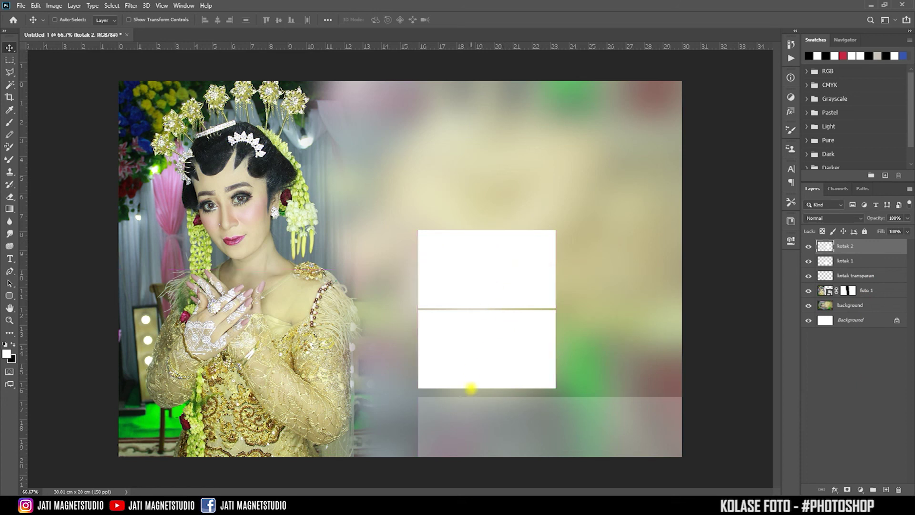
{"action": "key", "text": "ctrl"}
{"action": "key", "text": "ctrl+j"}
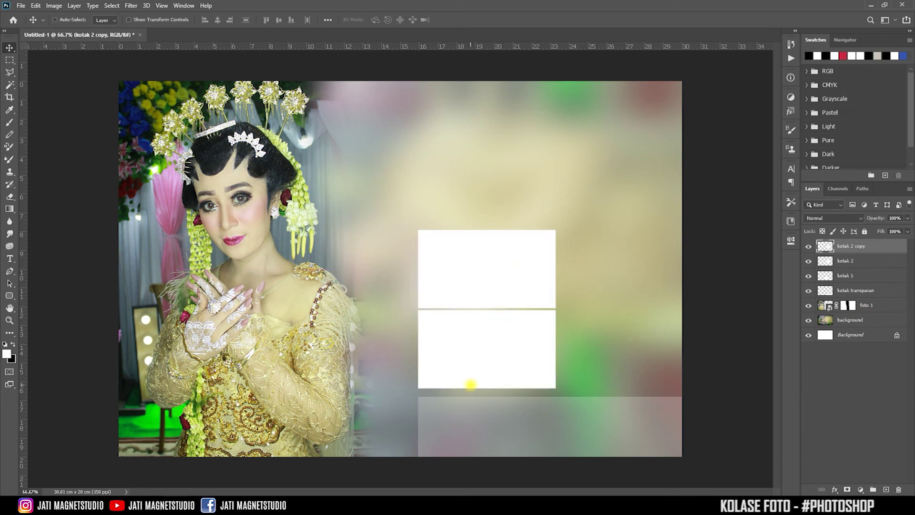
Rename the duplicate 'kotak 3' and move it right of the stacked boxes
{"action": "double_click", "coordinate": [852, 246]}
{"action": "key", "text": "Return"}
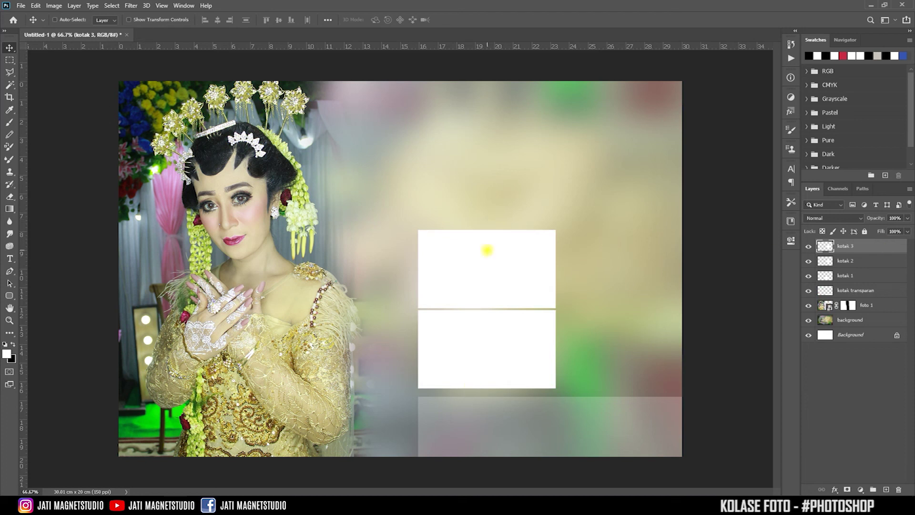
{"action": "left_click_drag", "start_coordinate": [472, 249], "coordinate": [610, 250]}
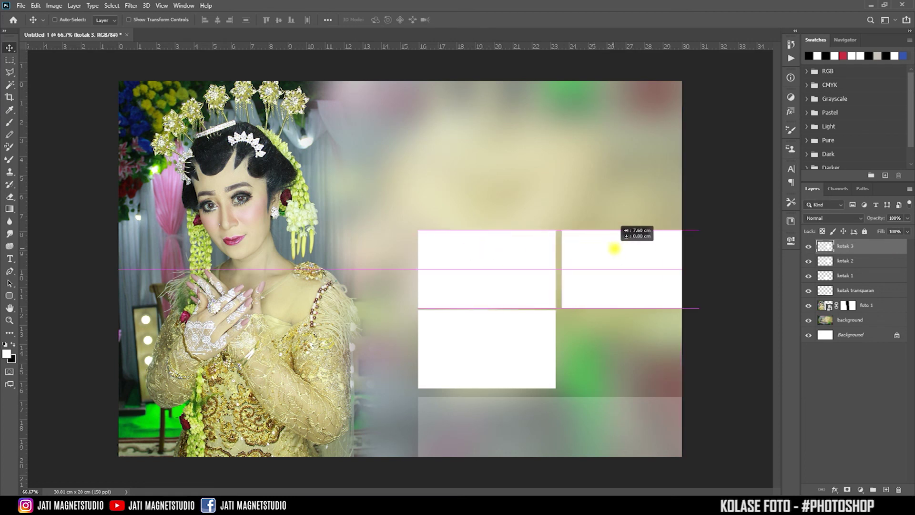
{"action": "left_click_drag", "start_coordinate": [610, 250], "coordinate": [612, 250]}
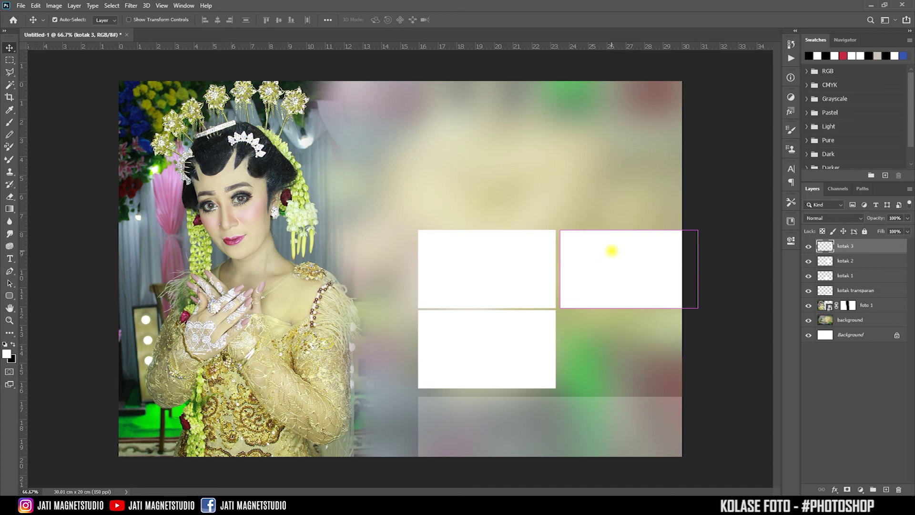
Rotate kotak 3 by 90° into a tall box and resize it
{"action": "key", "text": "ctrl+t"}
{"action": "mouse_move", "coordinate": [715, 200]}
{"action": "left_mouse_down"}
{"action": "mouse_move", "coordinate": [718, 286]}
{"action": "mouse_move", "coordinate": [701, 333]}
{"action": "left_mouse_up"}
{"action": "mouse_move", "coordinate": [648, 259]}
{"action": "left_mouse_down"}
{"action": "mouse_move", "coordinate": [627, 261]}
{"action": "mouse_move", "coordinate": [607, 281]}
{"action": "left_mouse_up"}
{"action": "key", "text": "Return"}
{"action": "key", "text": "ctrl+t"}
{"action": "left_click_drag", "start_coordinate": [634, 318], "coordinate": [657, 313]}
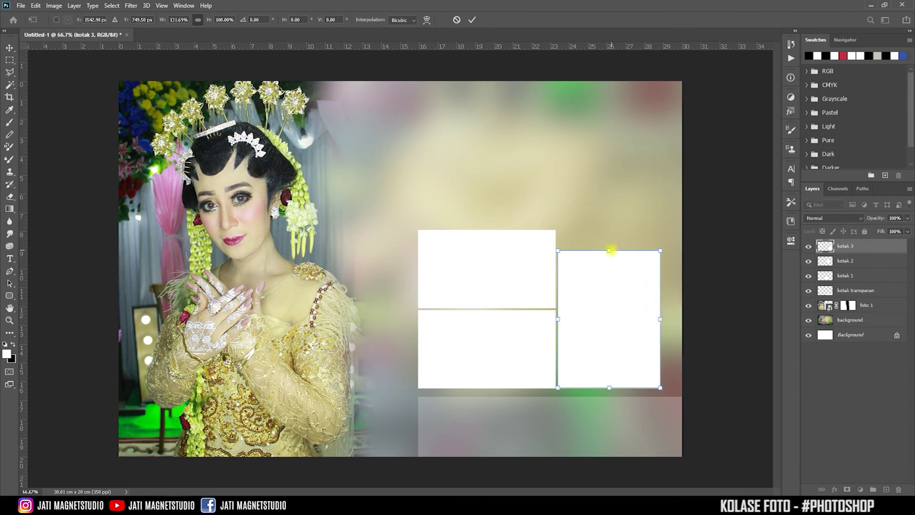
{"action": "left_click_drag", "start_coordinate": [609, 250], "coordinate": [609, 257]}
{"action": "key", "text": "Return"}
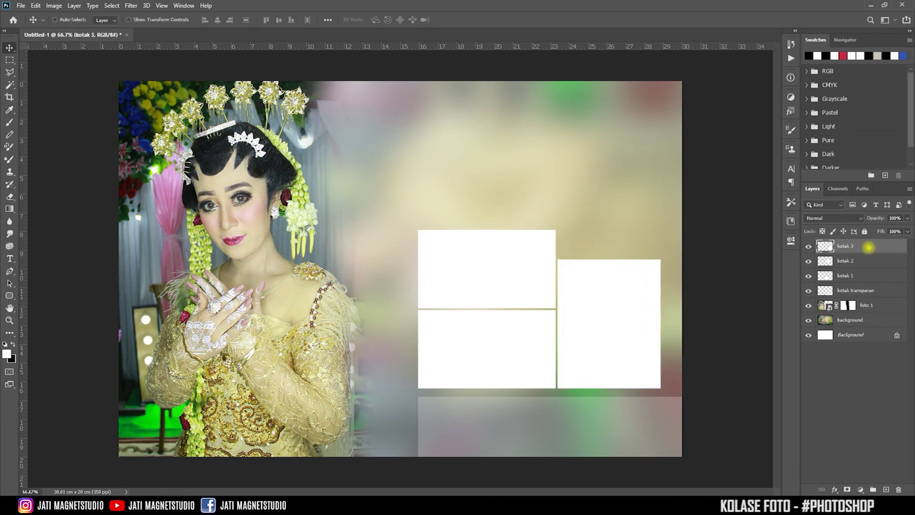
Duplicate kotak 3 as 'kotak 4', move it above the tall box, and shorten it
{"action": "key", "text": "ctrl+j"}
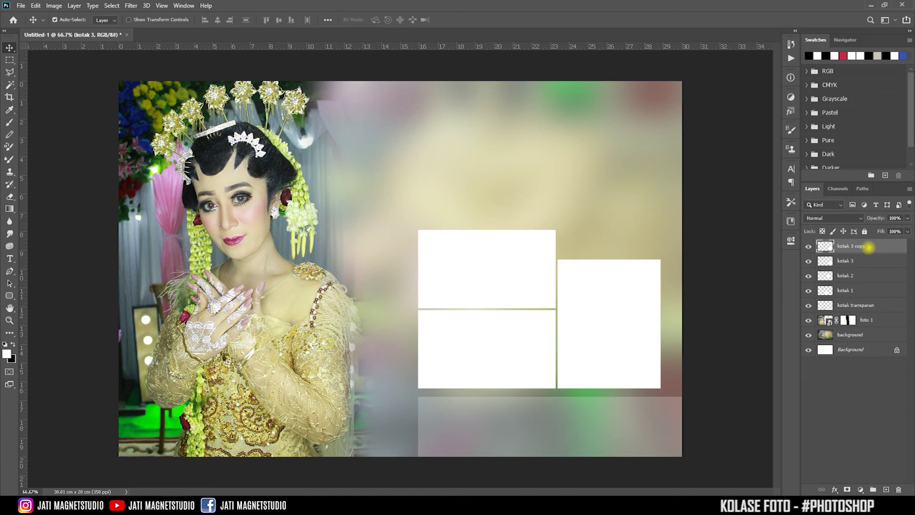
{"action": "double_click", "coordinate": [846, 246]}
{"action": "left_click_drag", "start_coordinate": [850, 247], "coordinate": [867, 244]}
{"action": "type", "text": "4"}
{"action": "left_click", "coordinate": [878, 248]}
{"action": "left_click_drag", "start_coordinate": [619, 339], "coordinate": [626, 207]}
{"action": "key", "text": "Up"}
{"action": "key", "text": "Up"}
{"action": "key", "text": "Up"}
{"action": "key", "text": "Up"}
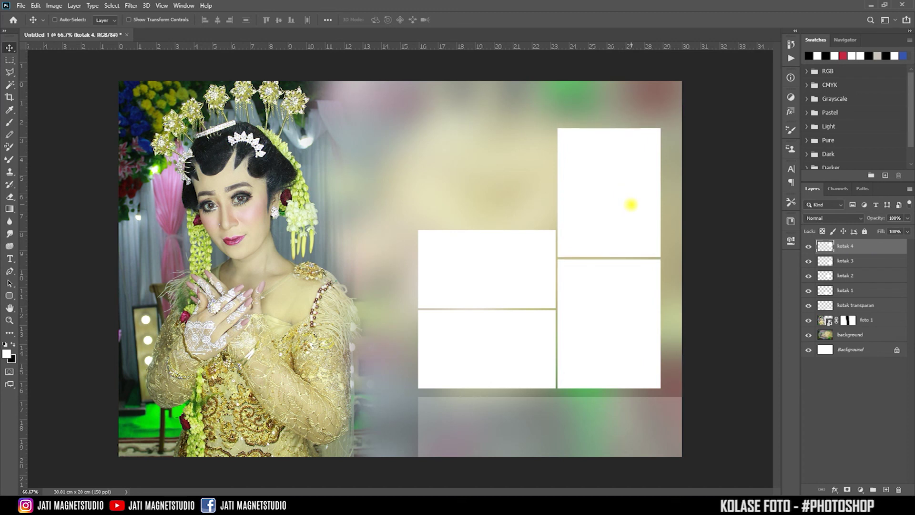
{"action": "key", "text": "ctrl+t"}
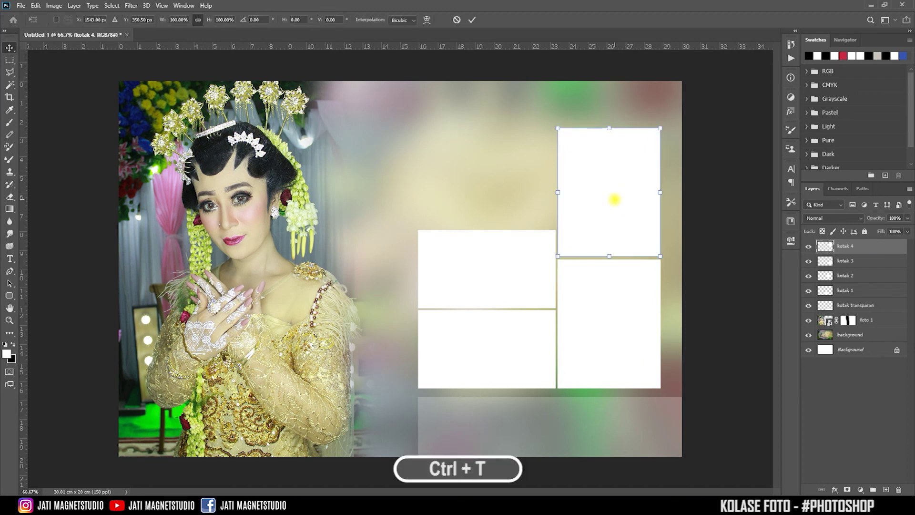
{"action": "left_click_drag", "start_coordinate": [609, 128], "coordinate": [609, 197]}
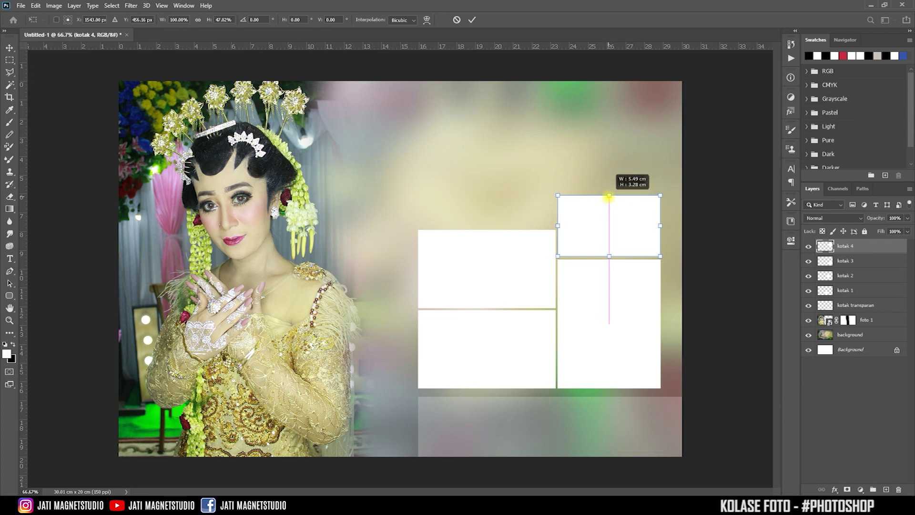
{"action": "double_click", "coordinate": [614, 212]}
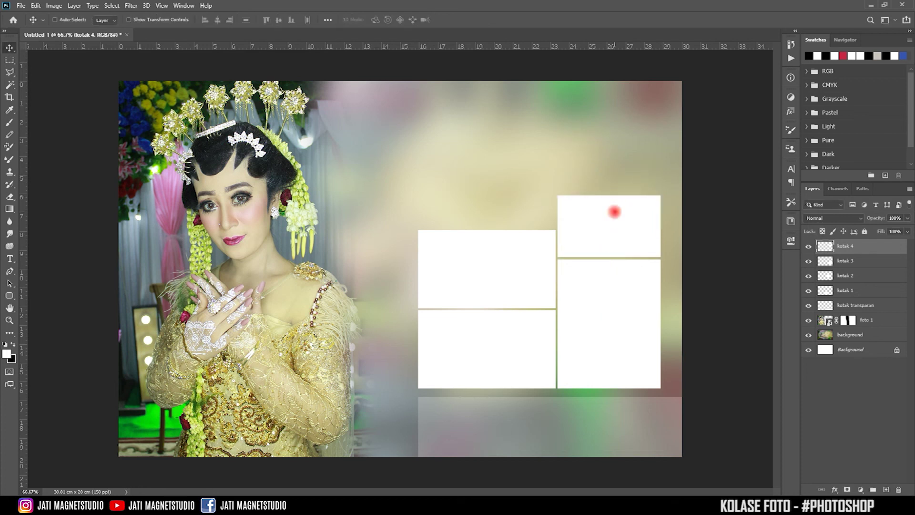
{"action": "left_click", "coordinate": [877, 290]}
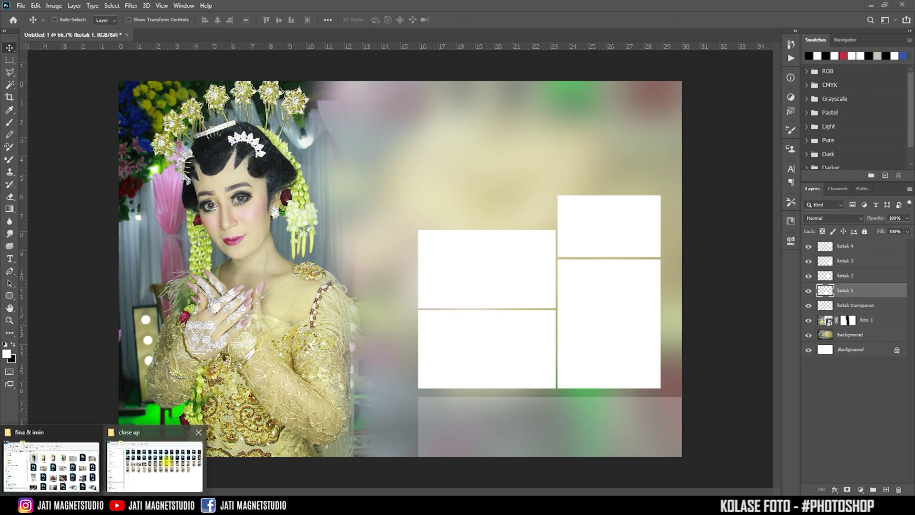
Drag IMG_7738.JPG from the close up folder in File Explorer into Photoshop
{"action": "left_click", "coordinate": [183, 454]}
{"action": "left_click", "coordinate": [506, 370]}
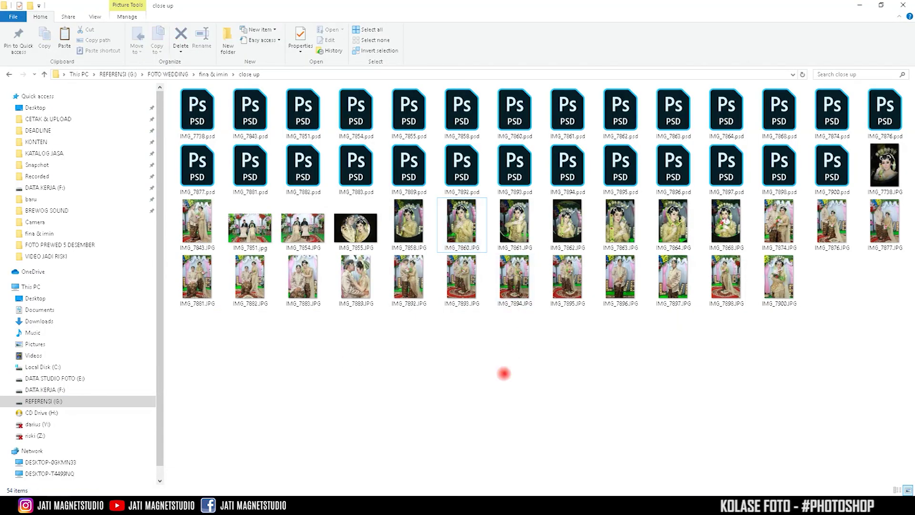
{"action": "left_click_drag", "start_coordinate": [882, 165], "coordinate": [886, 162]}
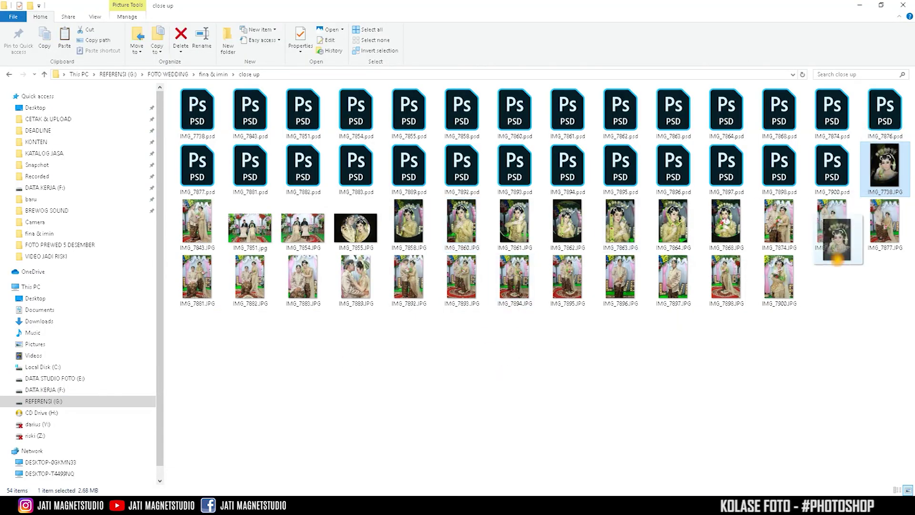
{"action": "mouse_move", "coordinate": [886, 162]}
{"action": "left_mouse_down"}
{"action": "mouse_move", "coordinate": [177, 477]}
{"action": "mouse_move", "coordinate": [616, 358]}
{"action": "left_mouse_up"}
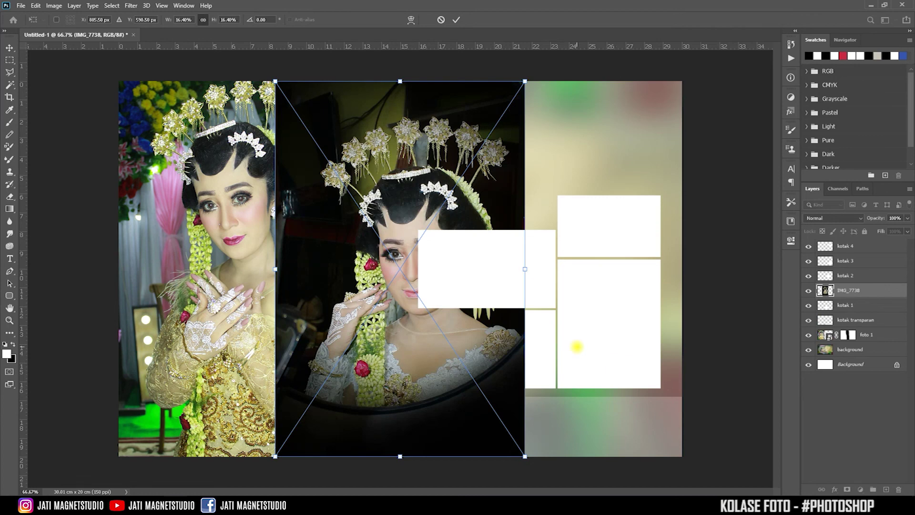
Place the photo, name its layer 'foto 2', and clip it into the tall kotak 3 box
{"action": "key", "text": "Return"}
{"action": "double_click", "coordinate": [858, 290]}
{"action": "type", "text": "foto 2"}
{"action": "key", "text": "Return"}
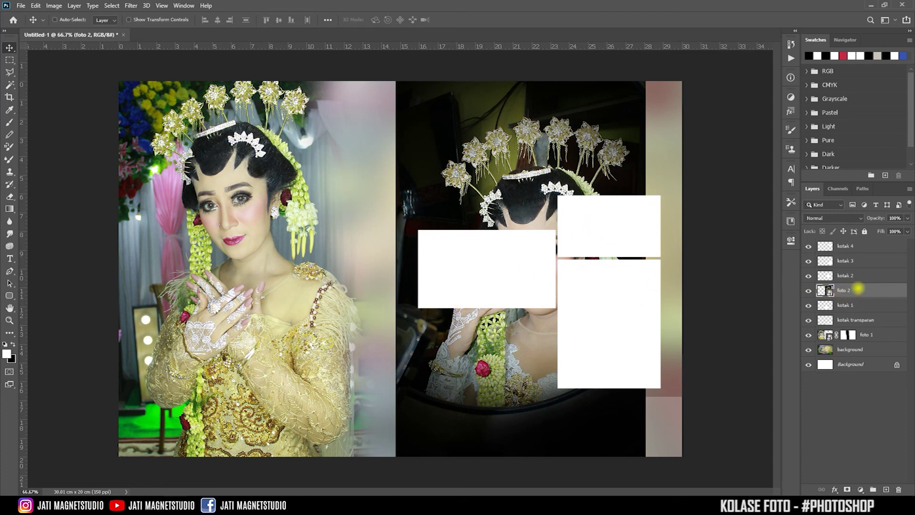
{"action": "left_click_drag", "start_coordinate": [860, 285], "coordinate": [857, 257]}
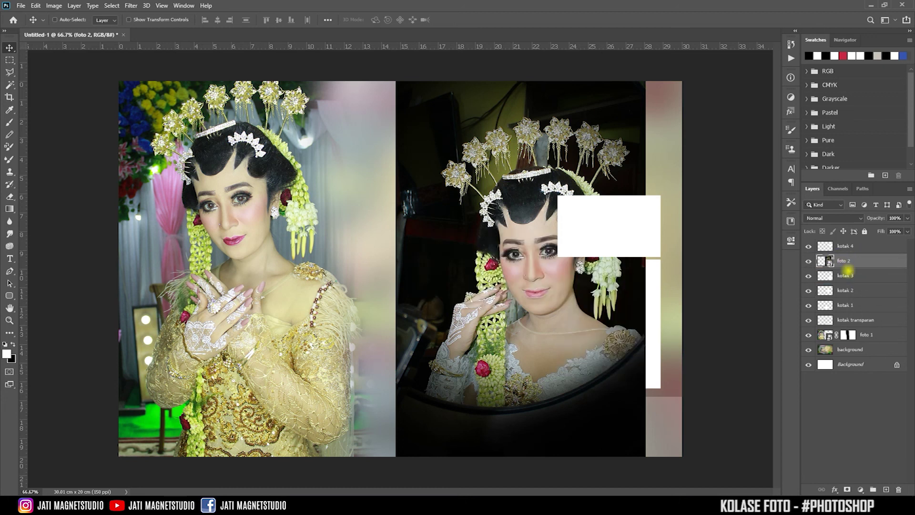
{"action": "key", "text": "alt"}
{"action": "left_click", "coordinate": [869, 269], "text": "alt"}
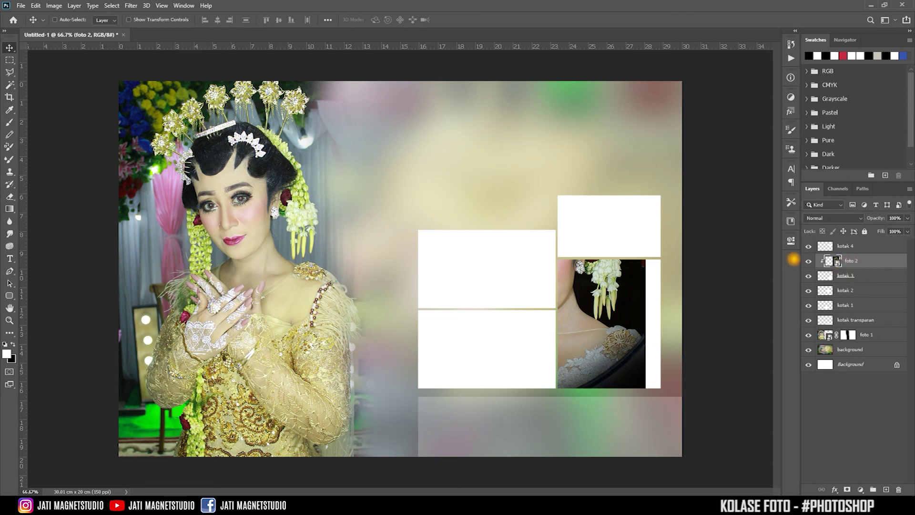
Scale and shift foto 2 so the bride's face and headdress fill the box
{"action": "left_click_drag", "start_coordinate": [563, 284], "coordinate": [613, 284]}
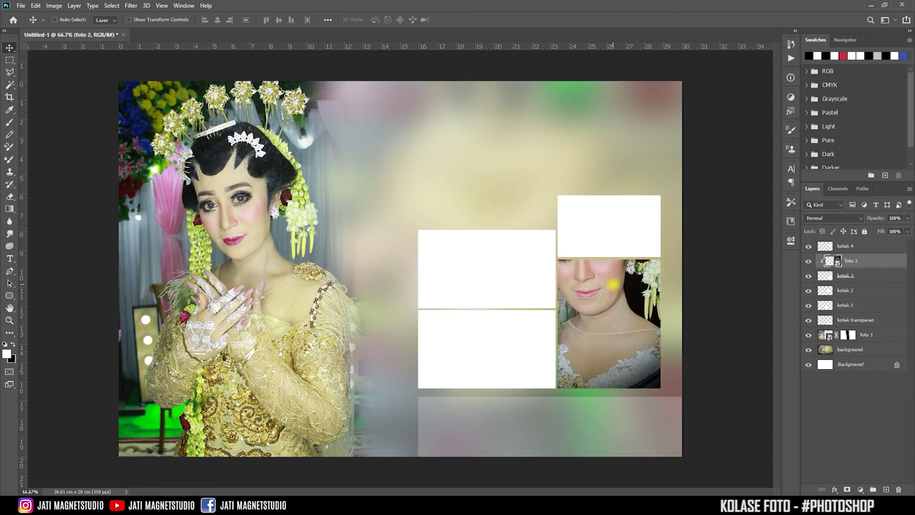
{"action": "key", "text": "ctrl+t"}
{"action": "left_click_drag", "start_coordinate": [446, 82], "coordinate": [554, 243]}
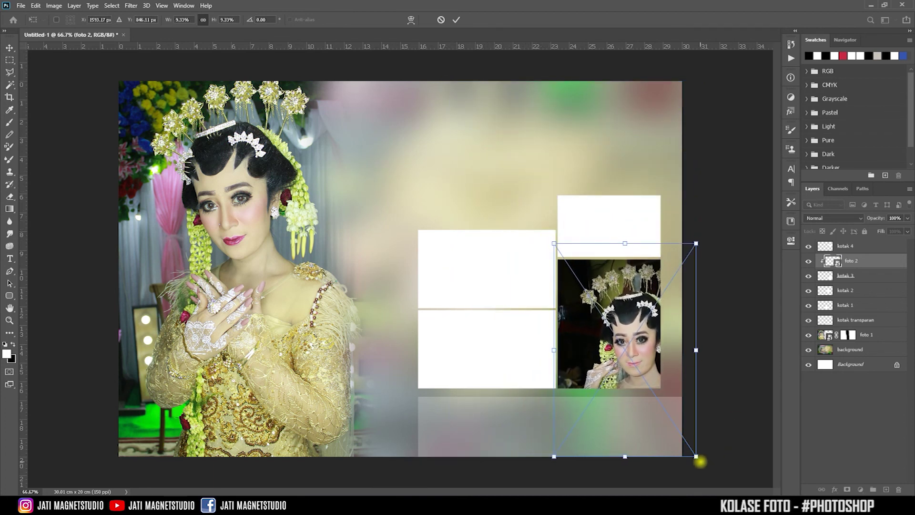
{"action": "left_click_drag", "start_coordinate": [696, 456], "coordinate": [666, 416]}
{"action": "left_click_drag", "start_coordinate": [553, 243], "coordinate": [545, 229]}
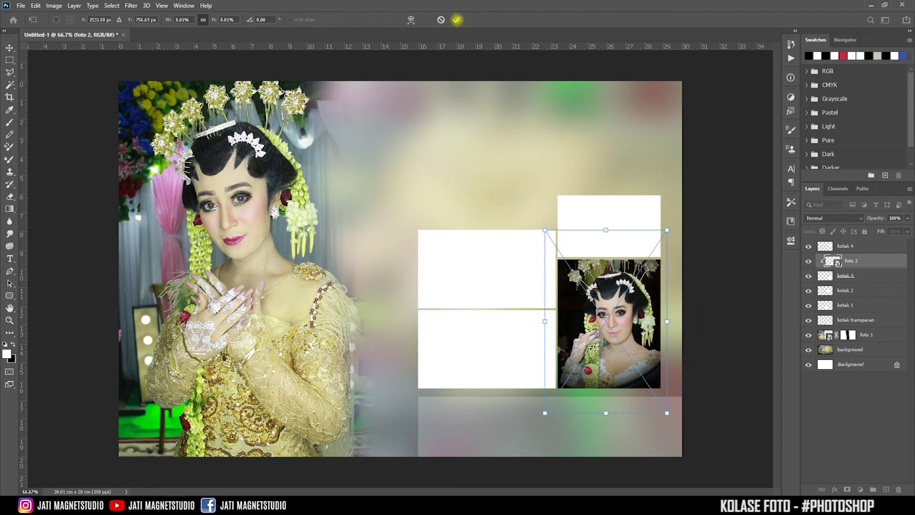
{"action": "left_click", "coordinate": [457, 19]}
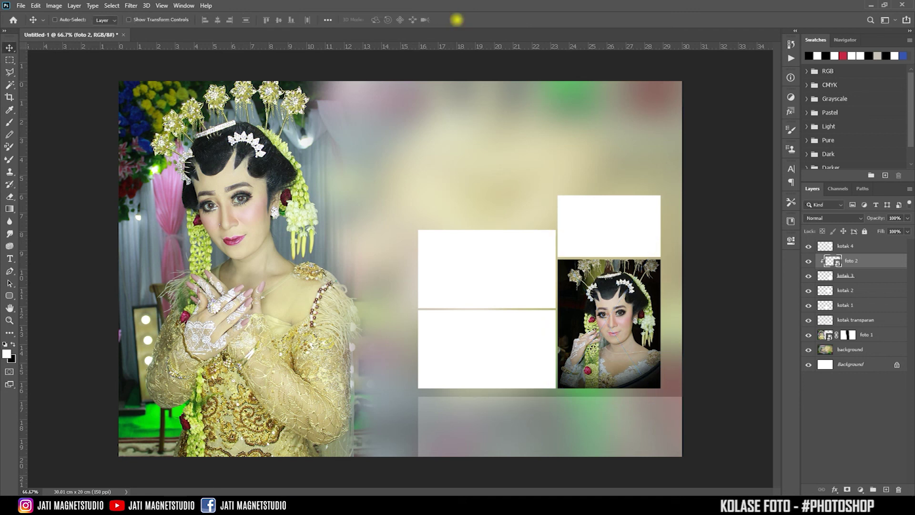
{"action": "left_click", "coordinate": [853, 245]}
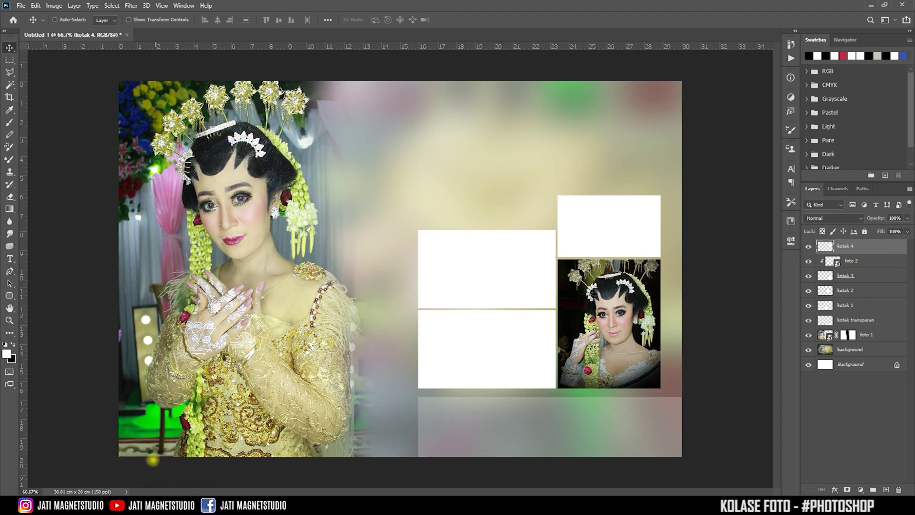
{"action": "mouse_move", "coordinate": [130, 500]}
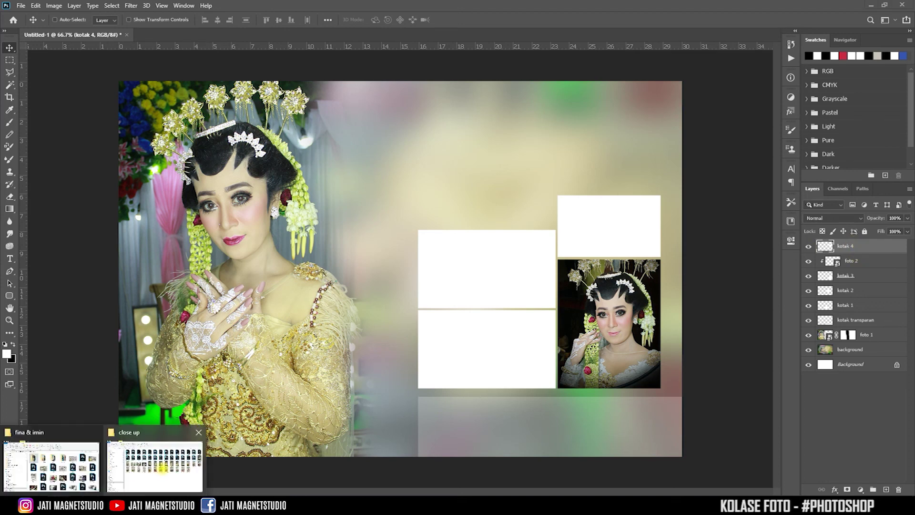
Bring IMG_7861.JPG into the collage, place it, and clip it to kotak 4
{"action": "left_click", "coordinate": [130, 476]}
{"action": "mouse_move", "coordinate": [515, 222]}
{"action": "left_mouse_down"}
{"action": "mouse_move", "coordinate": [493, 298]}
{"action": "mouse_move", "coordinate": [177, 479]}
{"action": "mouse_move", "coordinate": [571, 258]}
{"action": "left_mouse_up"}
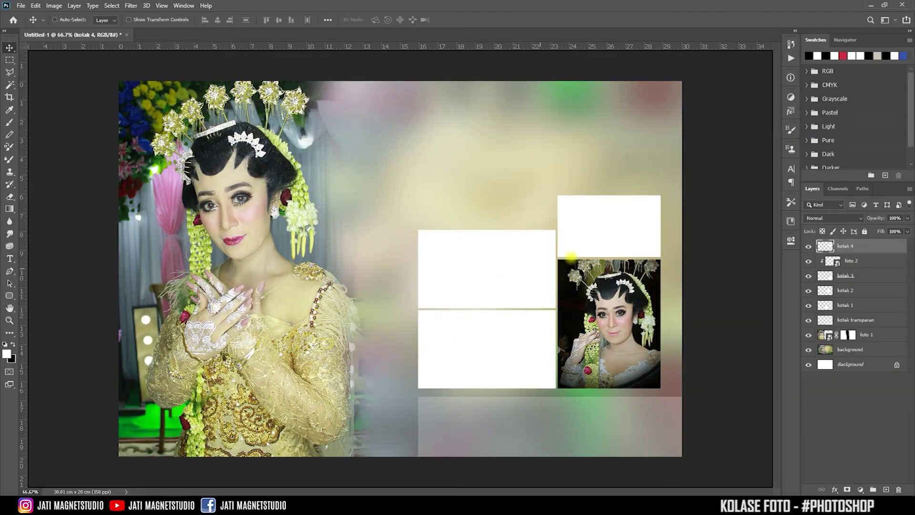
{"action": "left_click_drag", "start_coordinate": [590, 251], "coordinate": [591, 250]}
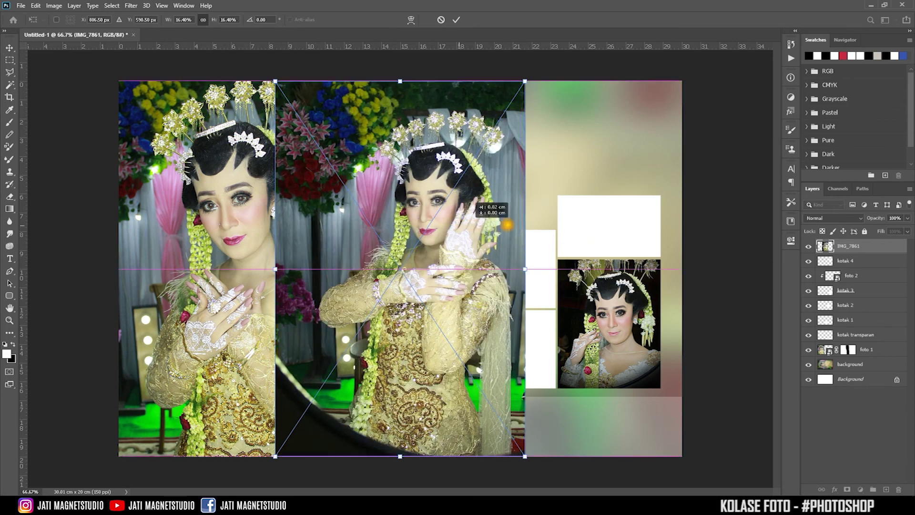
{"action": "left_click_drag", "start_coordinate": [472, 198], "coordinate": [626, 198]}
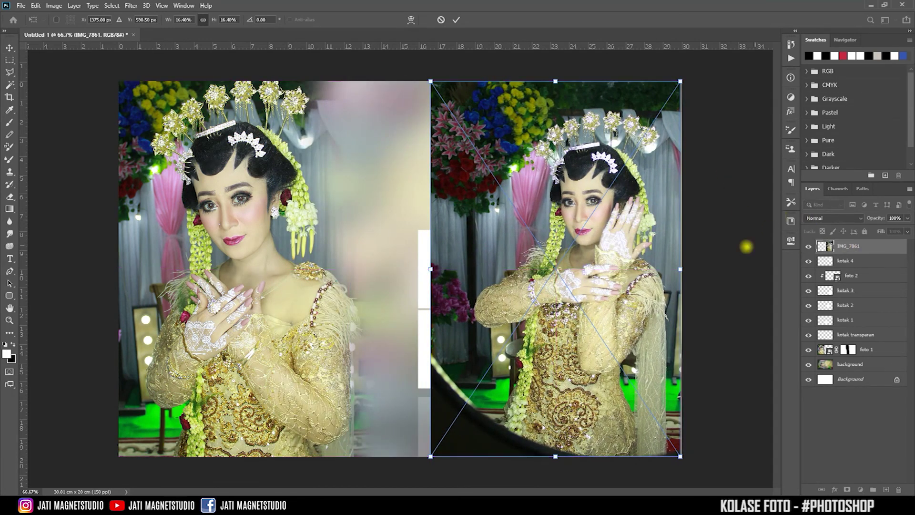
{"action": "key", "text": "Return"}
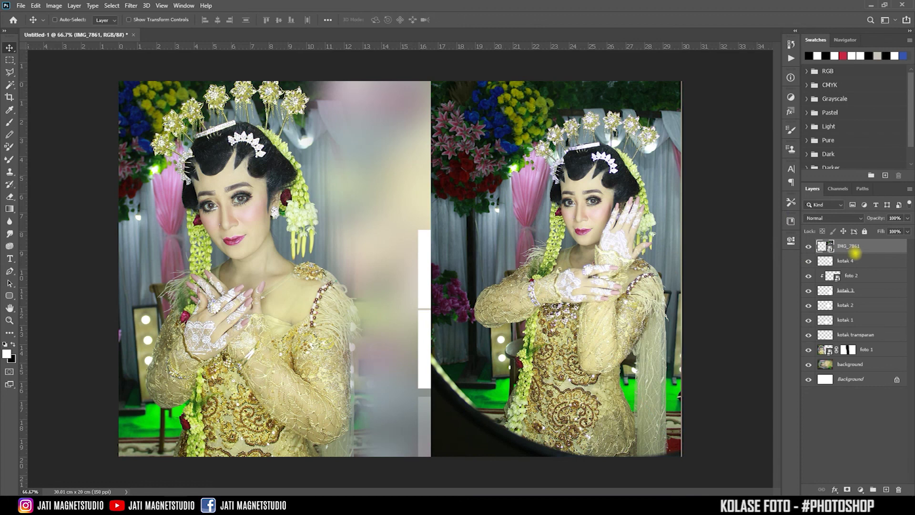
{"action": "left_click", "coordinate": [859, 256], "text": "alt"}
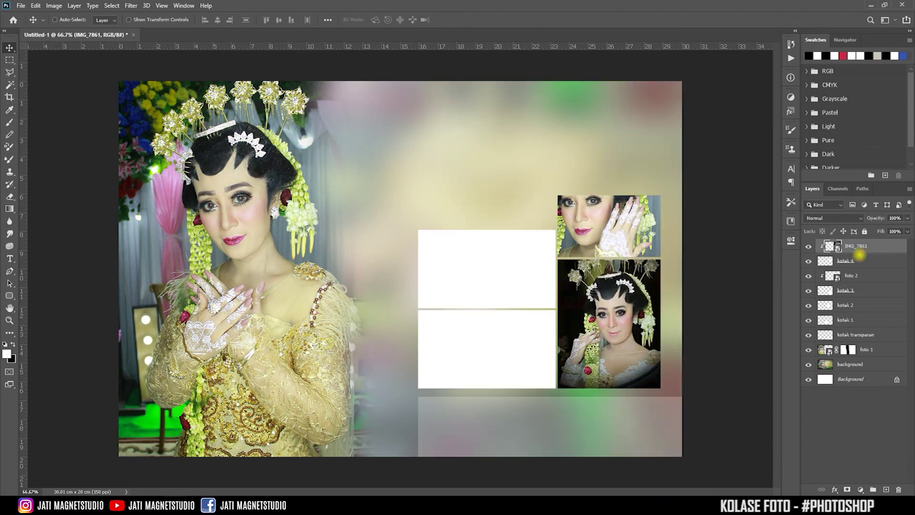
Scale down and slightly tilt IMG_7861 to fit the small top-right frame
{"action": "key", "text": "ctrl+t"}
{"action": "left_click_drag", "start_coordinate": [429, 457], "coordinate": [548, 279]}
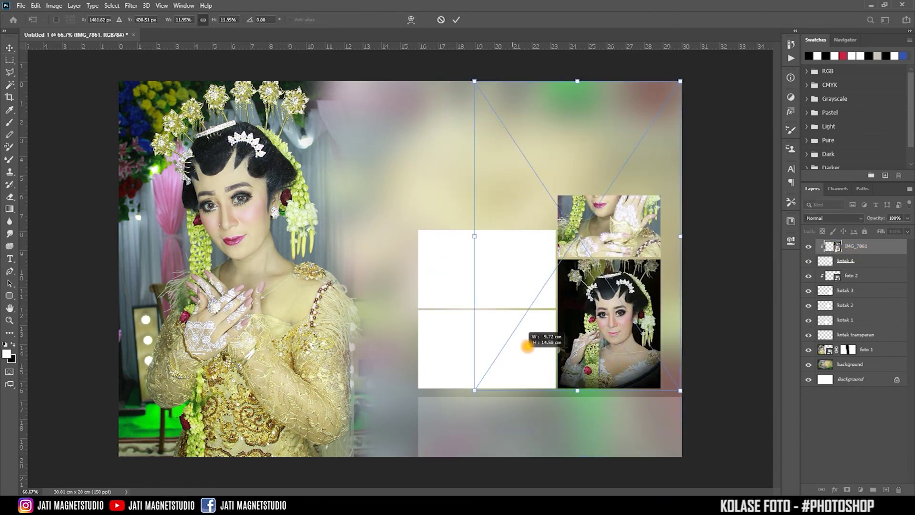
{"action": "left_click_drag", "start_coordinate": [615, 180], "coordinate": [606, 236]}
{"action": "mouse_move", "coordinate": [680, 139]}
{"action": "left_mouse_down"}
{"action": "mouse_move", "coordinate": [649, 191]}
{"action": "mouse_move", "coordinate": [685, 167]}
{"action": "left_mouse_up"}
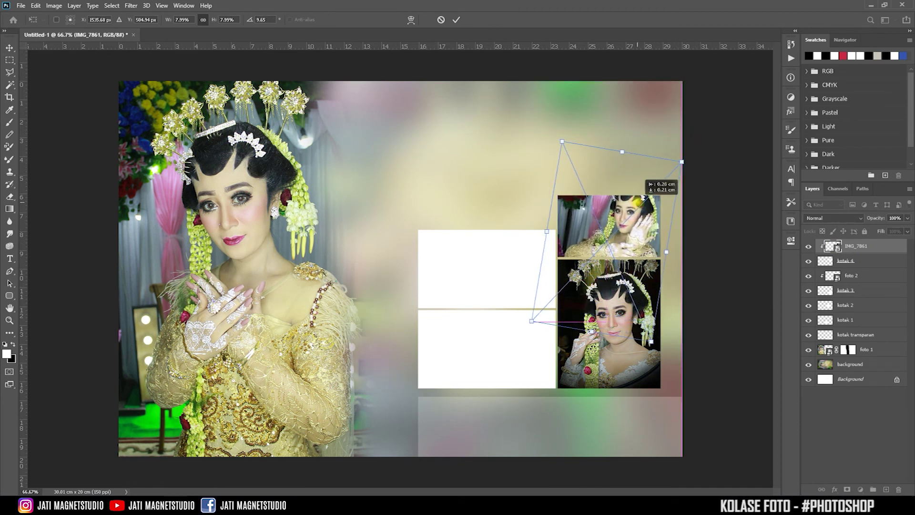
{"action": "key", "text": "Return"}
{"action": "left_click", "coordinate": [854, 321]}
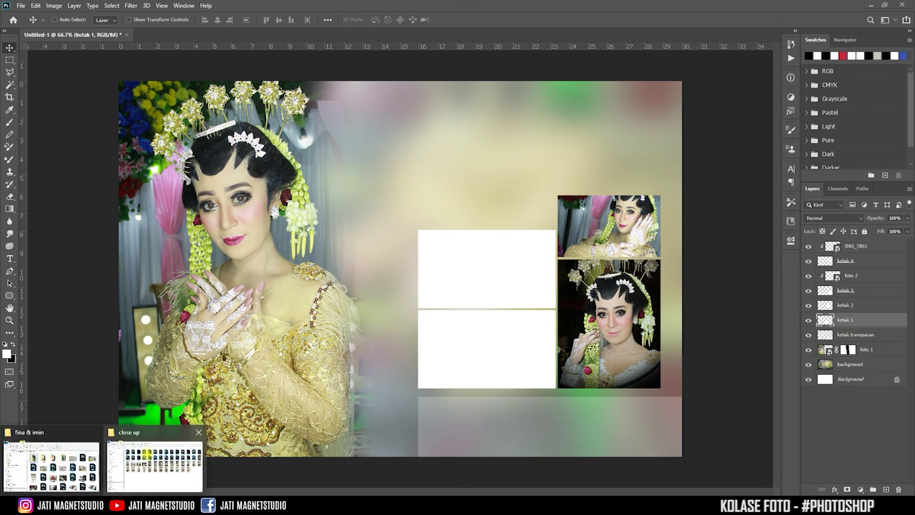
Place IMG_7860.JPG from the close up folder and clip it to kotak 1
{"action": "left_click", "coordinate": [155, 451]}
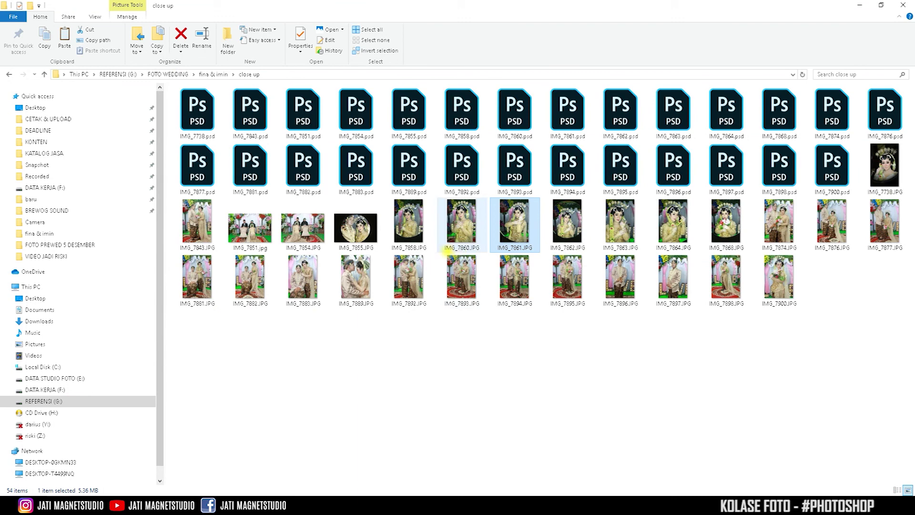
{"action": "left_click_drag", "start_coordinate": [461, 222], "coordinate": [387, 320]}
{"action": "key", "text": "Return"}
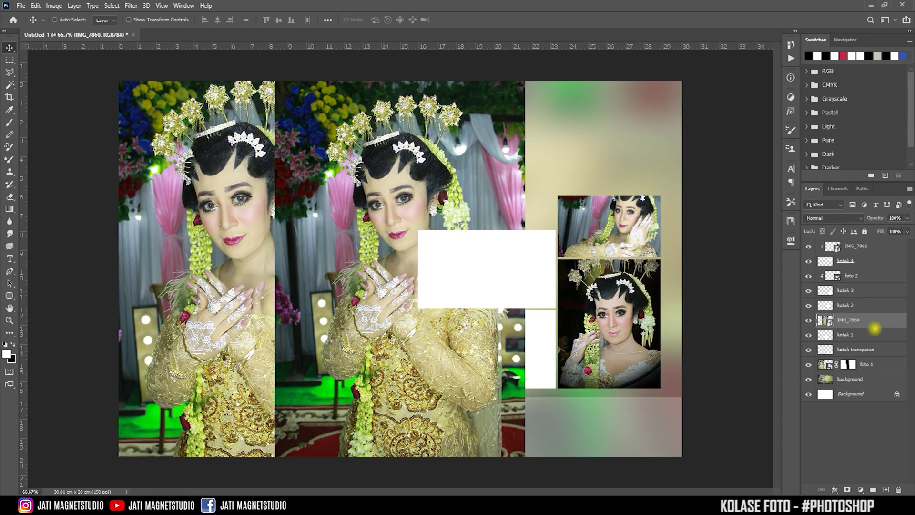
{"action": "left_click", "coordinate": [874, 327], "text": "alt"}
Scale and position IMG_7860 to show the bride's hands with flowers
{"action": "key", "text": "ctrl+t"}
{"action": "left_click_drag", "start_coordinate": [273, 76], "coordinate": [415, 202]}
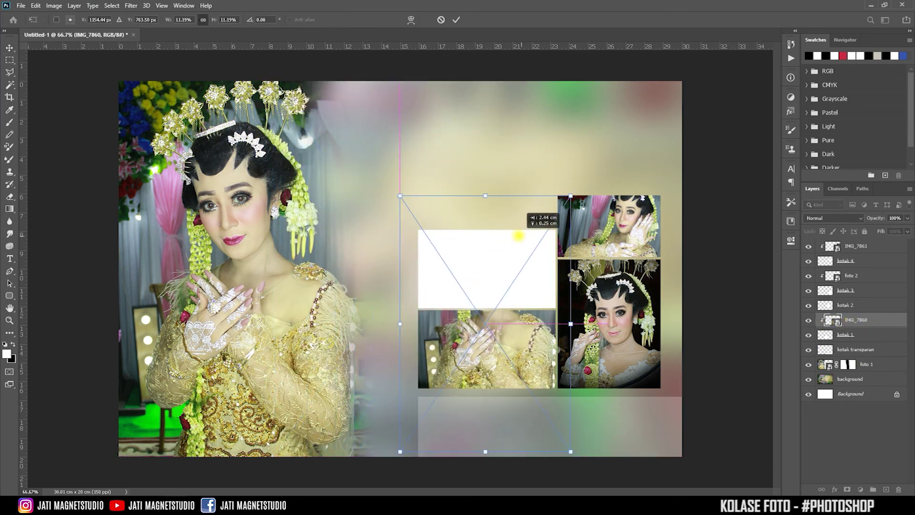
{"action": "left_click_drag", "start_coordinate": [579, 202], "coordinate": [672, 148]}
{"action": "left_click_drag", "start_coordinate": [537, 148], "coordinate": [526, 192]}
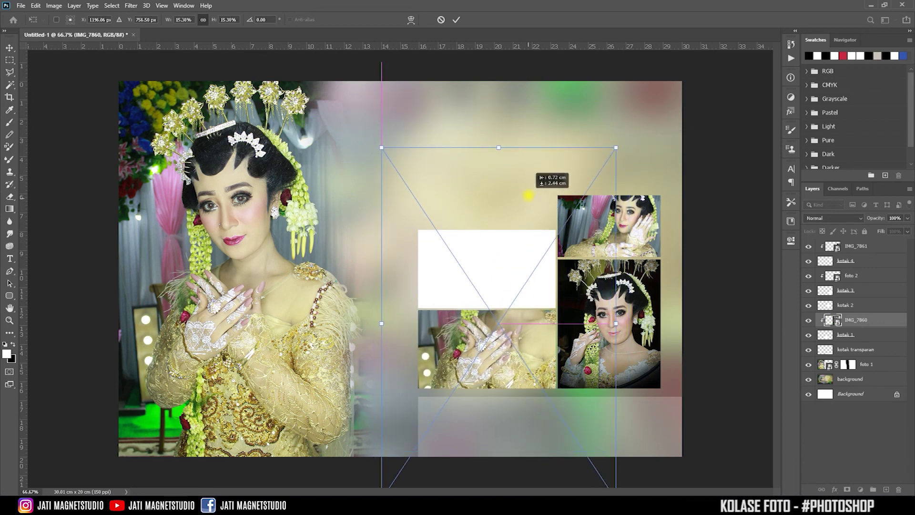
{"action": "key", "text": "Return"}
{"action": "left_click_drag", "start_coordinate": [510, 268], "coordinate": [515, 272]}
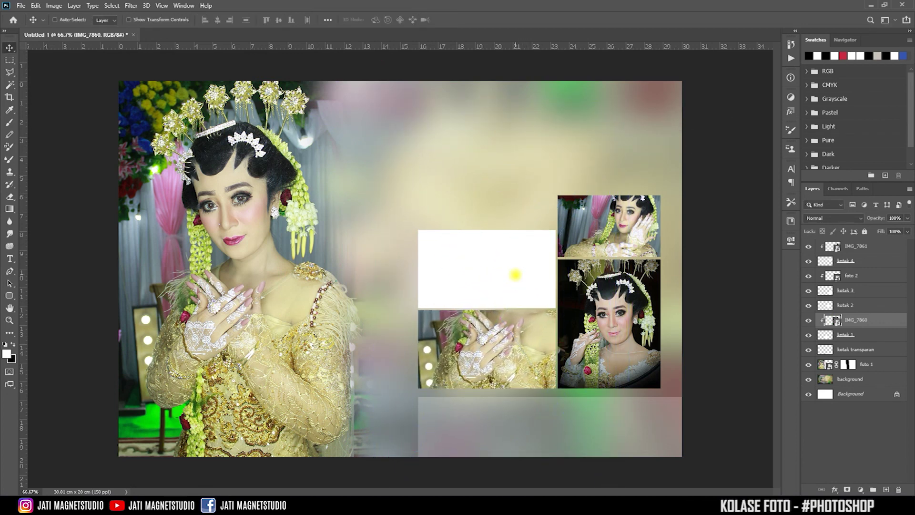
{"action": "left_click", "coordinate": [868, 305]}
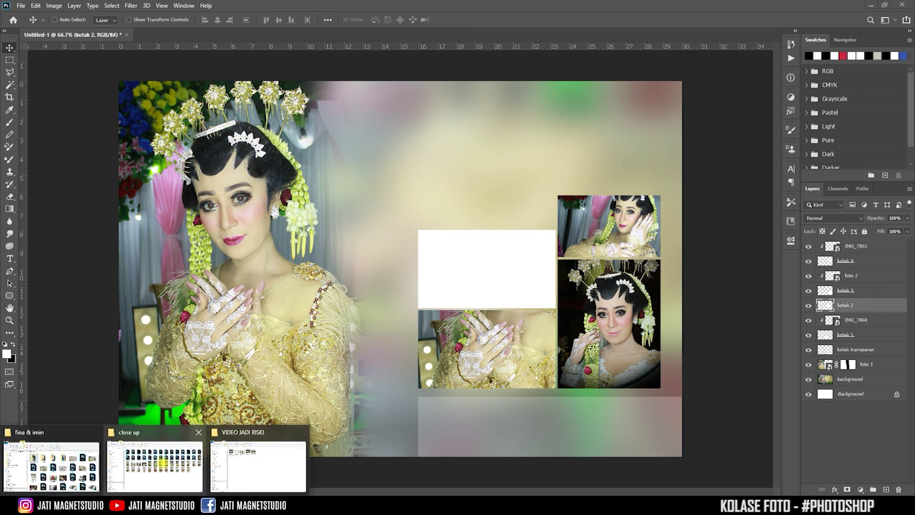
Place IMG_7864.JPG onto the collage and clip it to kotak 2
{"action": "left_click", "coordinate": [159, 462]}
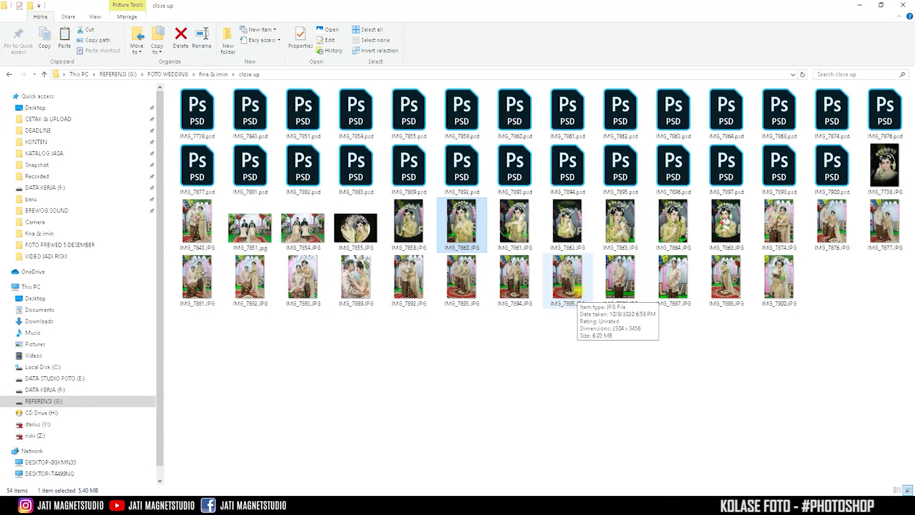
{"action": "left_click_drag", "start_coordinate": [673, 222], "coordinate": [266, 444]}
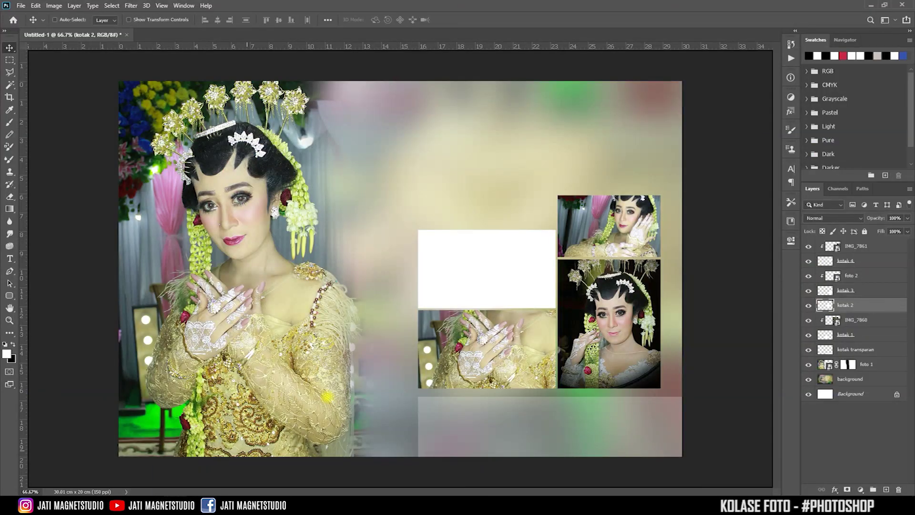
{"action": "left_click_drag", "start_coordinate": [266, 443], "coordinate": [473, 292]}
{"action": "key", "text": "Return"}
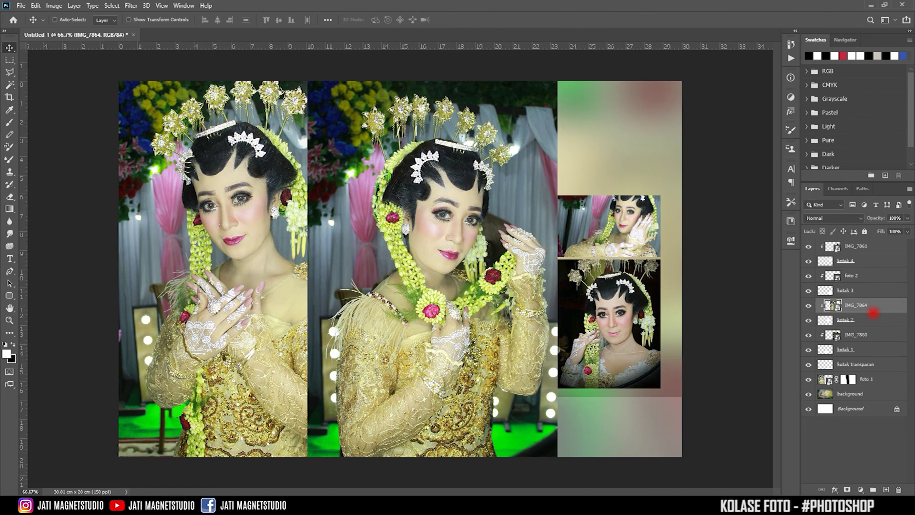
{"action": "left_click", "coordinate": [873, 313], "text": "alt"}
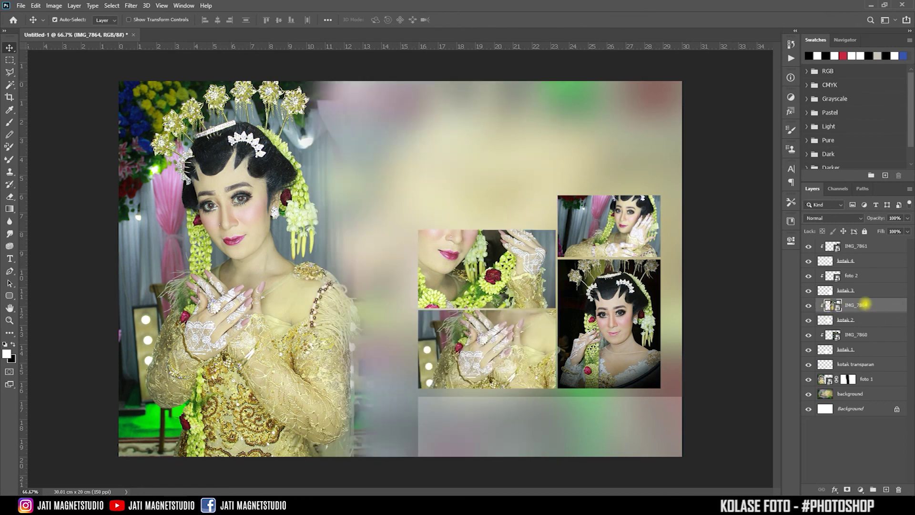
Scale and move IMG_7864 so the bride's face fills the upper middle box
{"action": "key", "text": "ctrl+t"}
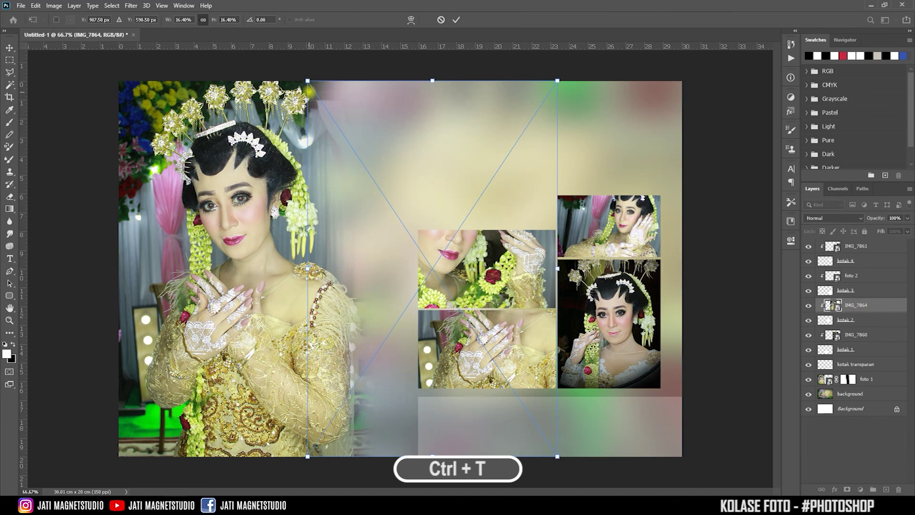
{"action": "left_click_drag", "start_coordinate": [308, 81], "coordinate": [403, 224]}
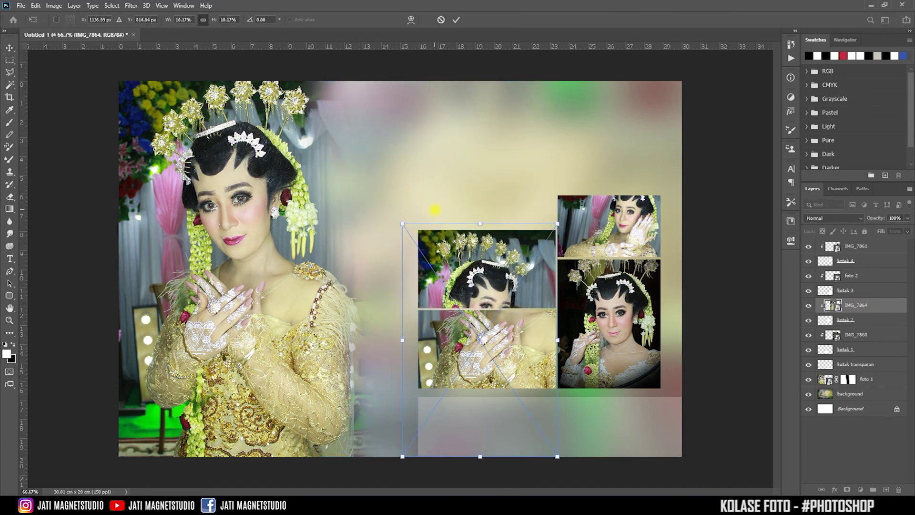
{"action": "left_click_drag", "start_coordinate": [481, 223], "coordinate": [484, 171]}
{"action": "left_click_drag", "start_coordinate": [413, 152], "coordinate": [423, 168]}
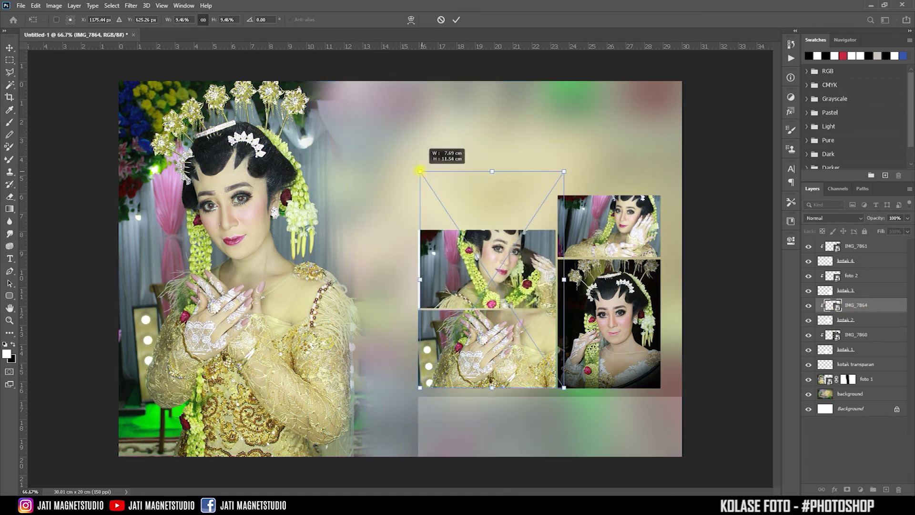
{"action": "left_click_drag", "start_coordinate": [529, 259], "coordinate": [525, 260]}
{"action": "key", "text": "Return"}
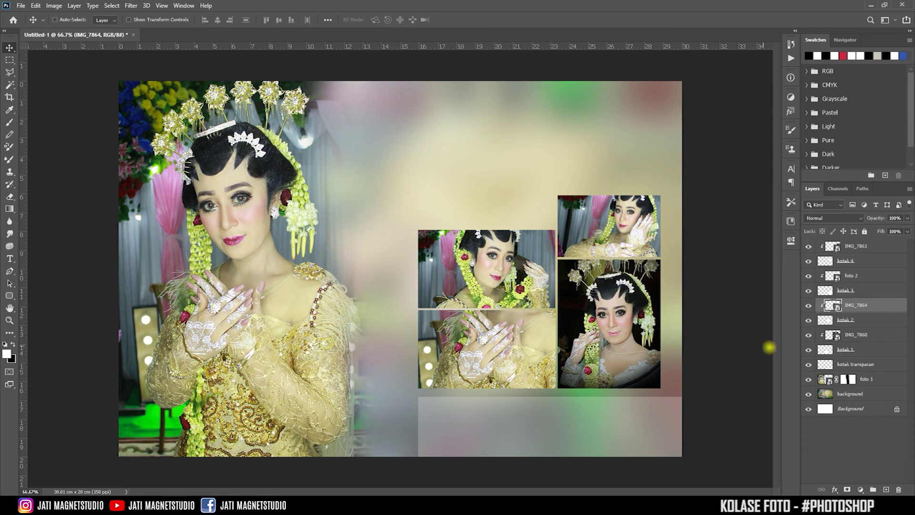
{"action": "left_click", "coordinate": [901, 347]}
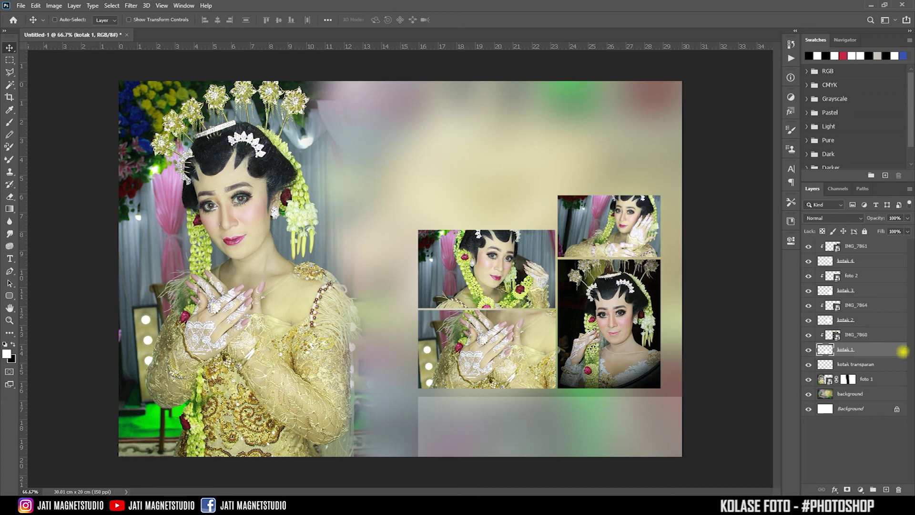
Give kotak 1 a white, inside, 4 px stroke layer style
{"action": "double_click", "coordinate": [903, 351]}
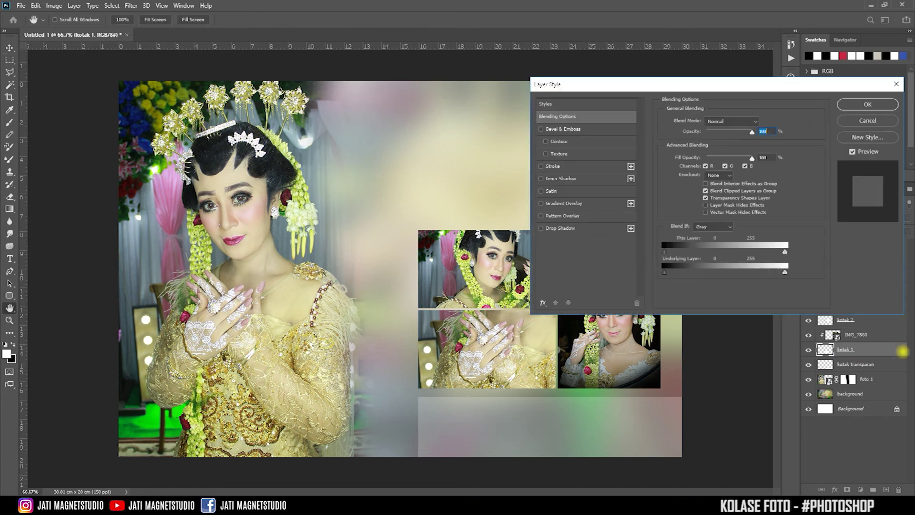
{"action": "mouse_move", "coordinate": [701, 85]}
{"action": "left_mouse_down"}
{"action": "mouse_move", "coordinate": [281, 118]}
{"action": "mouse_move", "coordinate": [209, 135]}
{"action": "left_mouse_up"}
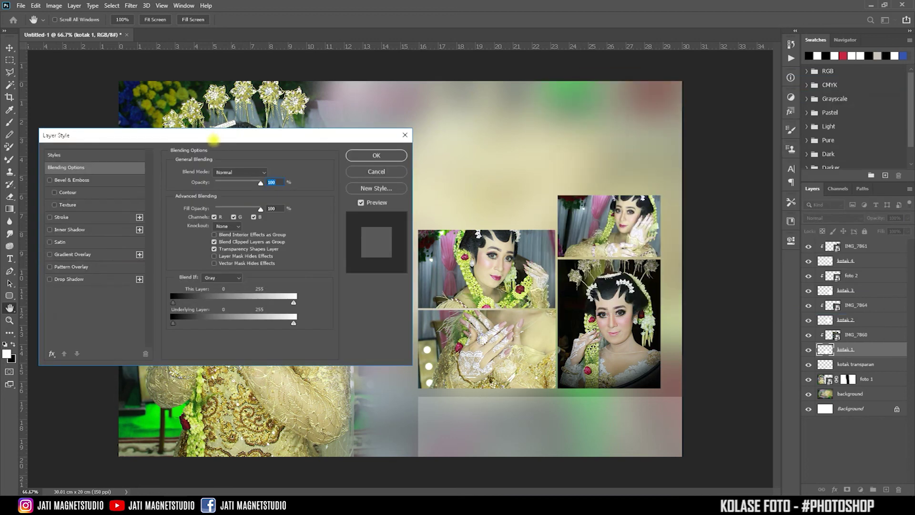
{"action": "left_click", "coordinate": [57, 216]}
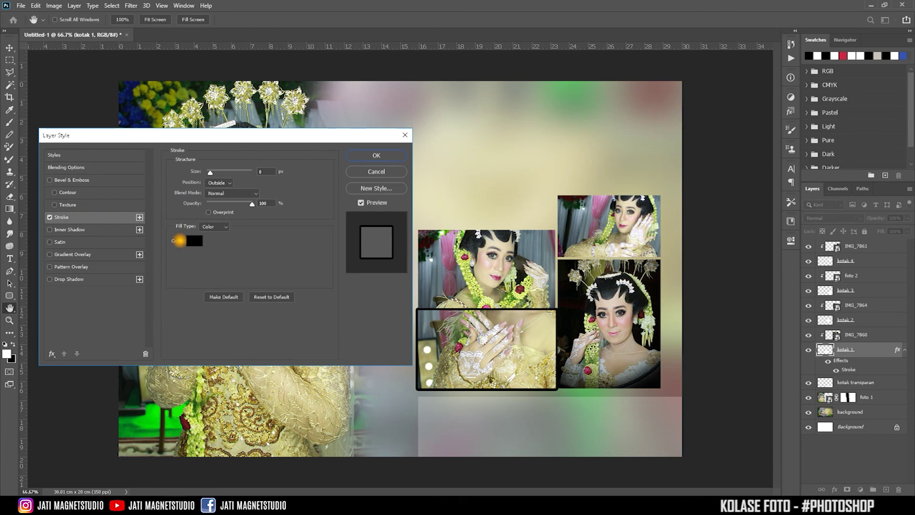
{"action": "left_click", "coordinate": [192, 240]}
{"action": "left_click_drag", "start_coordinate": [523, 243], "coordinate": [491, 219]}
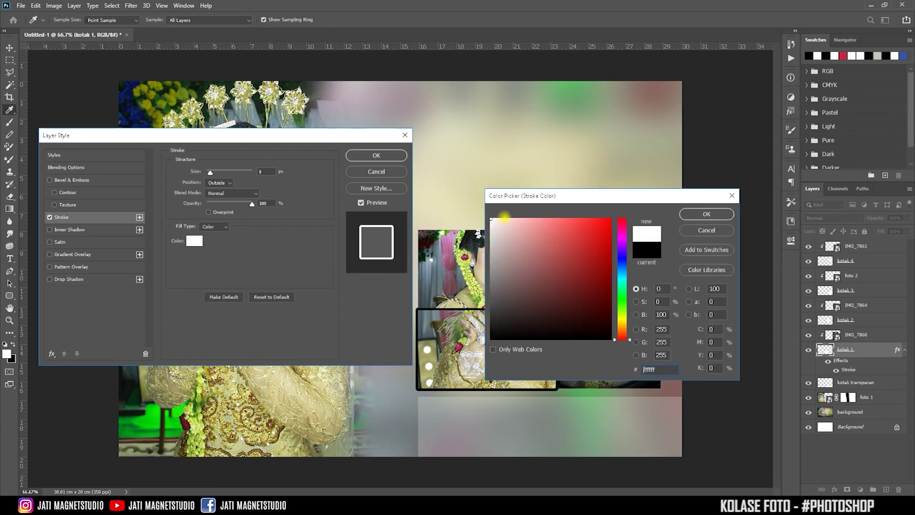
{"action": "left_click", "coordinate": [698, 214]}
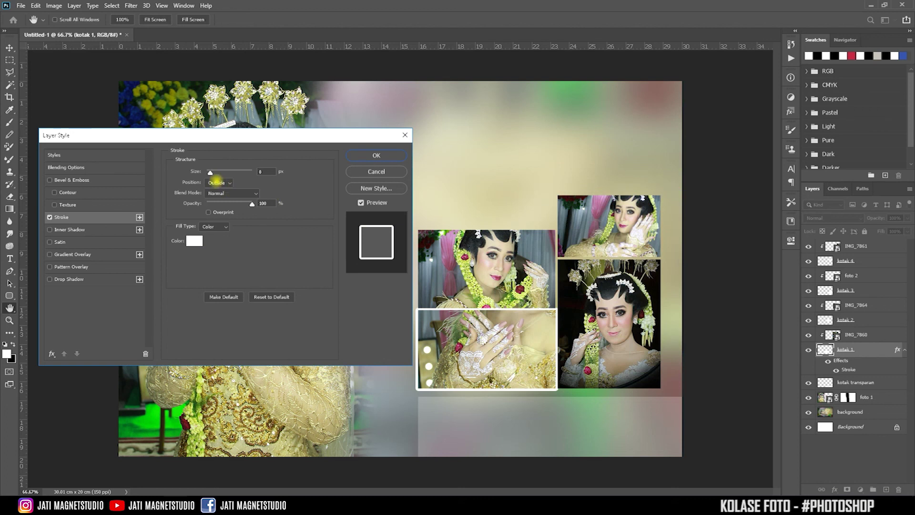
{"action": "left_click", "coordinate": [219, 183]}
{"action": "left_click", "coordinate": [216, 196]}
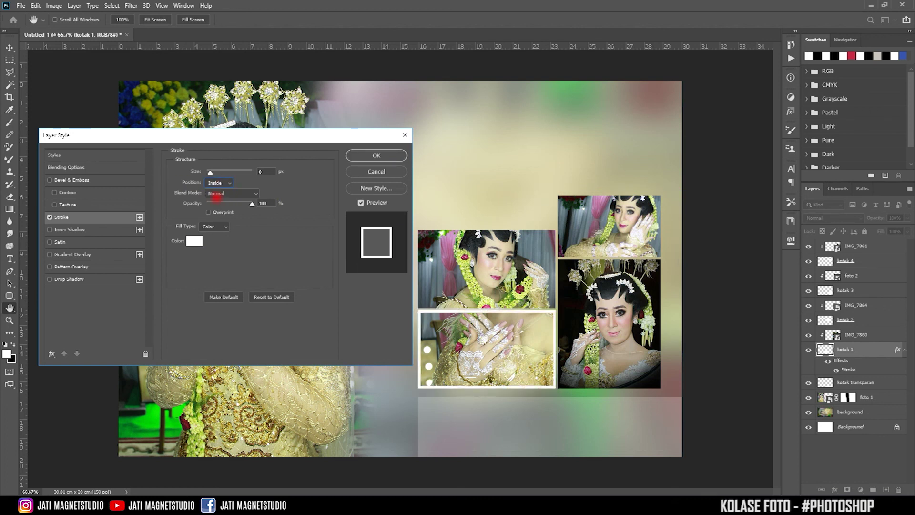
{"action": "left_click", "coordinate": [262, 172]}
{"action": "type", "text": "4"}
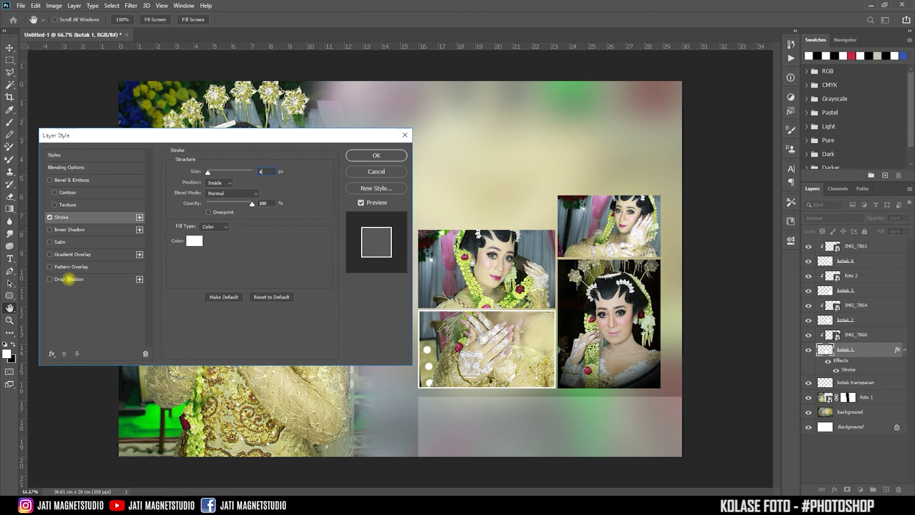
Add a drop shadow at about 50% opacity to kotak 1
{"action": "left_click", "coordinate": [69, 279]}
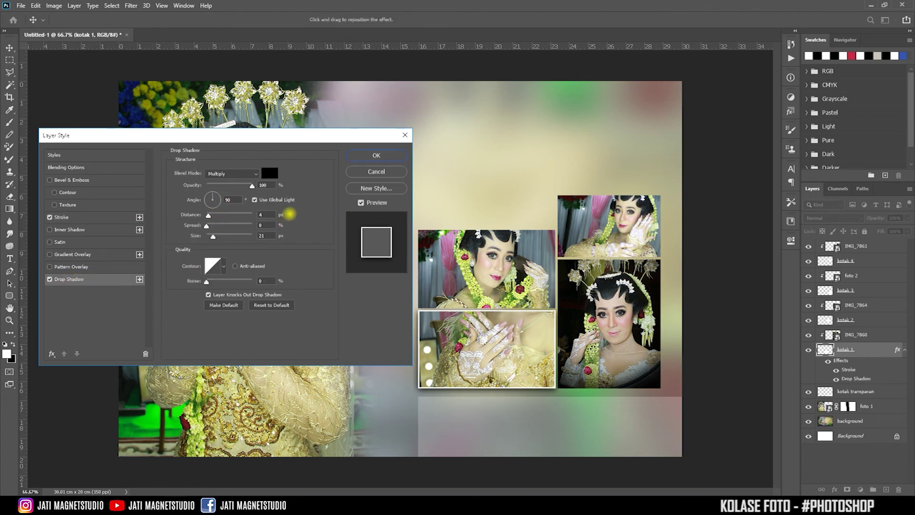
{"action": "mouse_move", "coordinate": [252, 185]}
{"action": "left_mouse_down"}
{"action": "mouse_move", "coordinate": [229, 187]}
{"action": "mouse_move", "coordinate": [301, 192]}
{"action": "mouse_move", "coordinate": [230, 186]}
{"action": "left_mouse_up"}
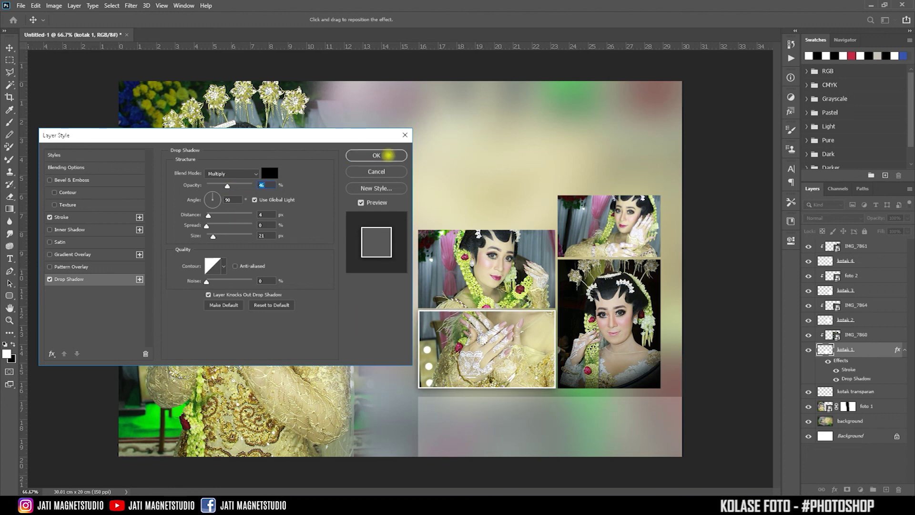
{"action": "left_click", "coordinate": [388, 155]}
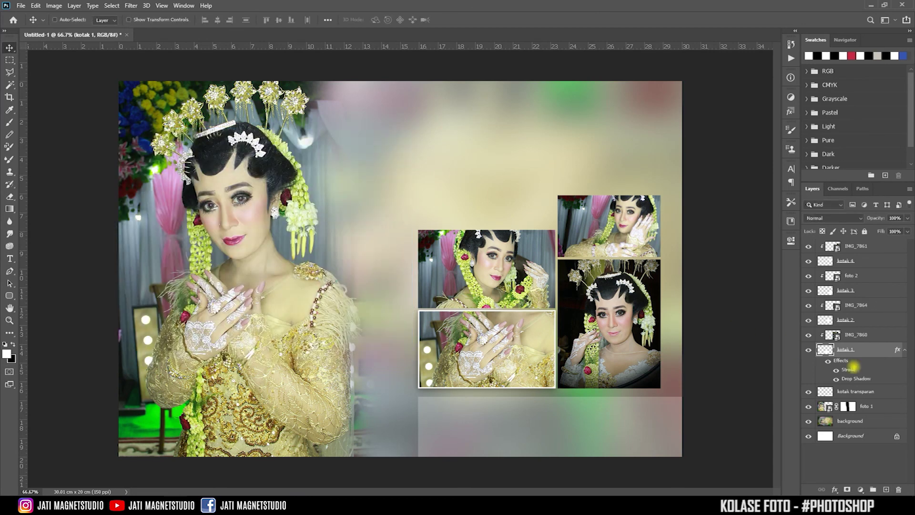
Copy kotak 1's layer style and paste it onto kotak 2, 3 and 4
{"action": "right_click", "coordinate": [897, 350]}
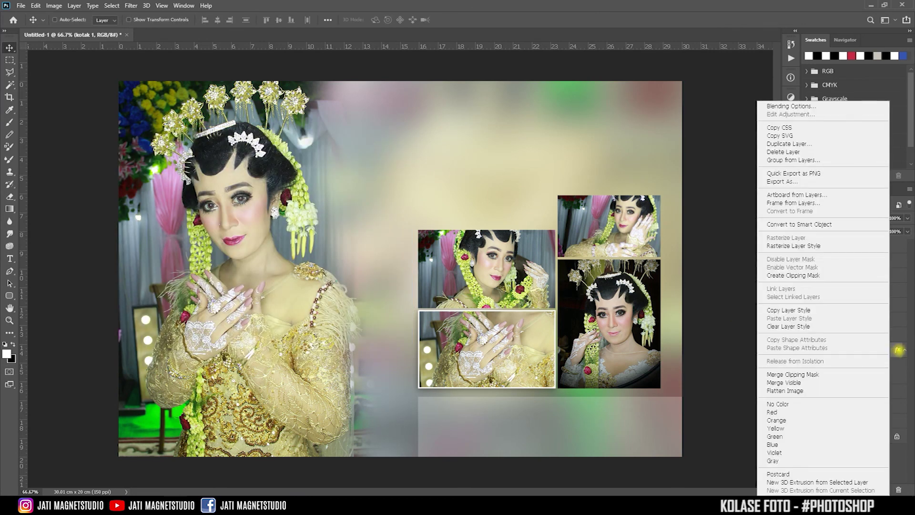
{"action": "left_click", "coordinate": [898, 350]}
{"action": "right_click", "coordinate": [889, 353]}
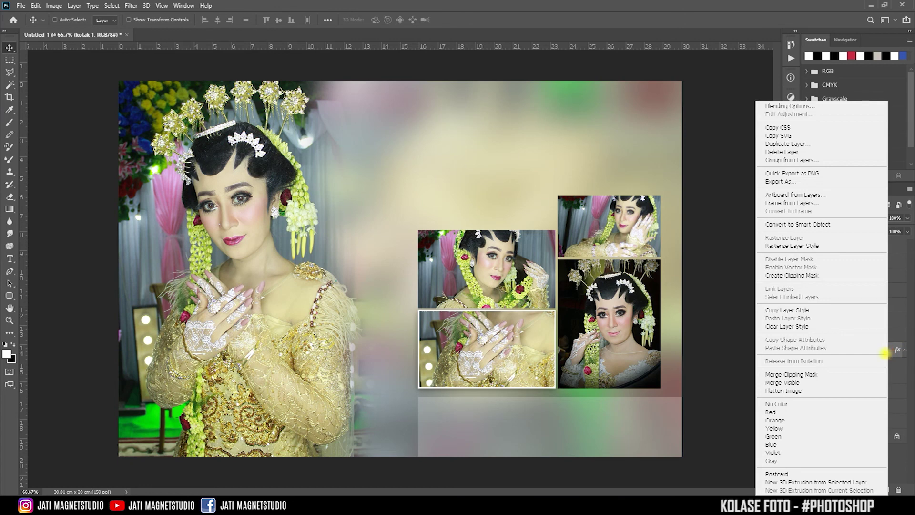
{"action": "left_click", "coordinate": [806, 310]}
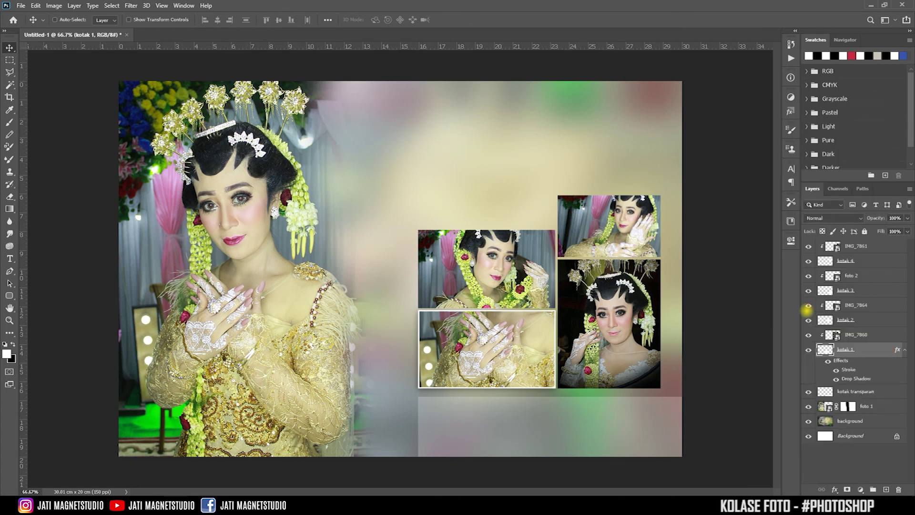
{"action": "left_click", "coordinate": [900, 320]}
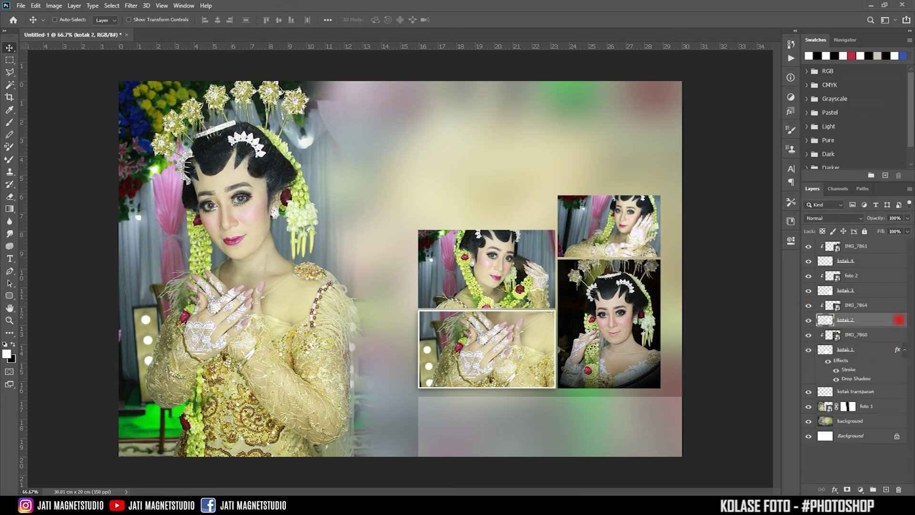
{"action": "key", "text": "ctrl"}
{"action": "left_click", "coordinate": [896, 292], "text": "ctrl"}
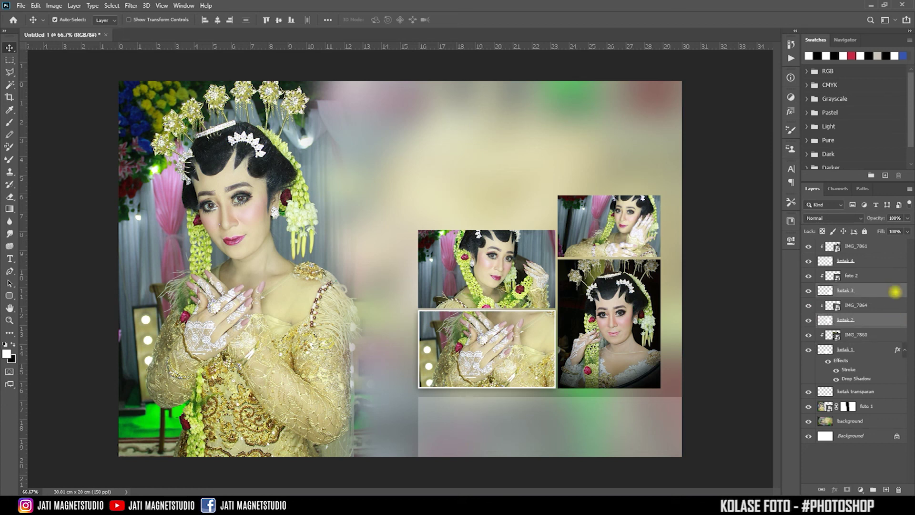
{"action": "left_click", "coordinate": [885, 260], "text": "ctrl"}
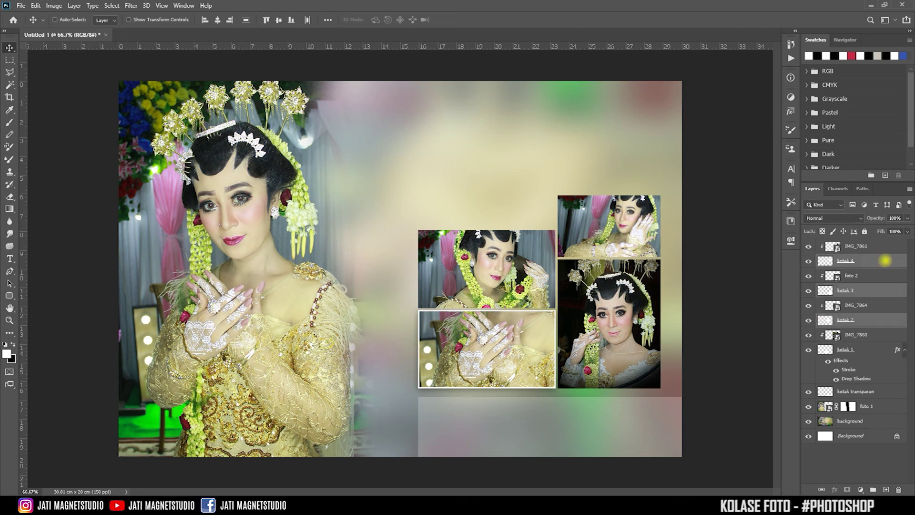
{"action": "right_click", "coordinate": [885, 260]}
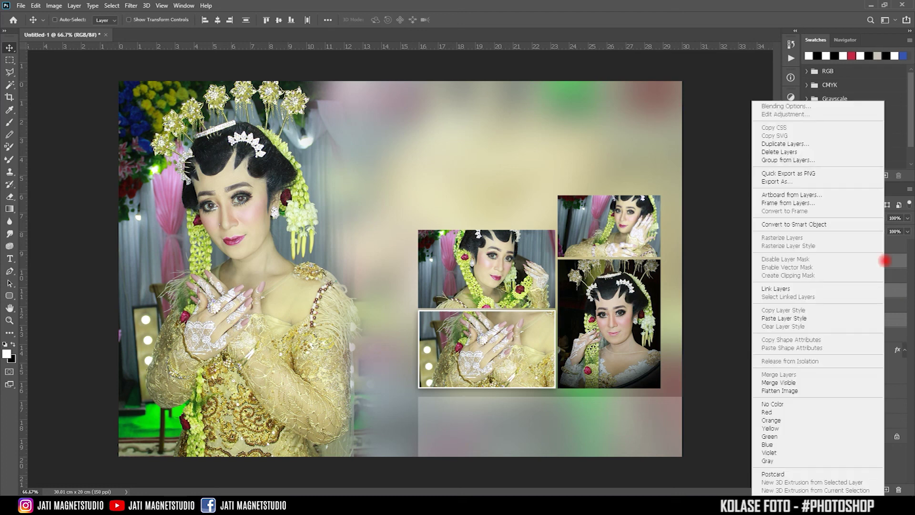
{"action": "left_click", "coordinate": [813, 318]}
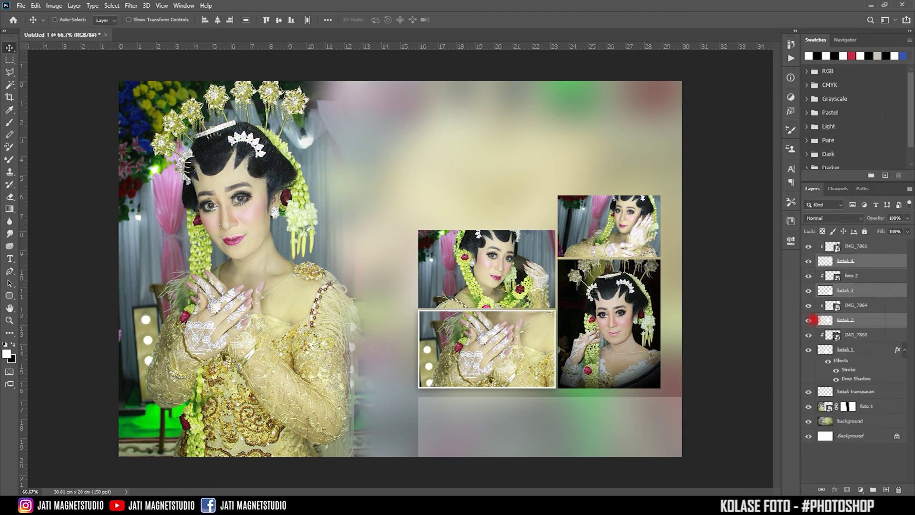
{"action": "left_click", "coordinate": [905, 260]}
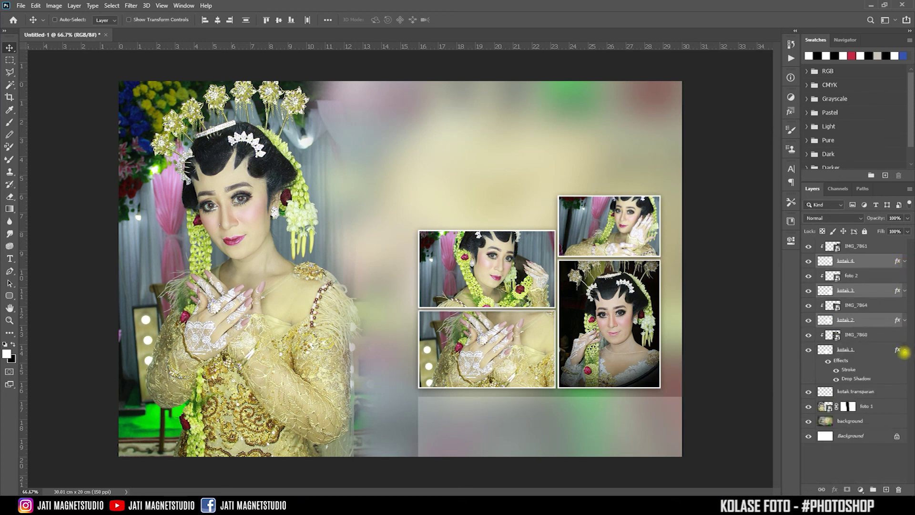
{"action": "left_click", "coordinate": [903, 350]}
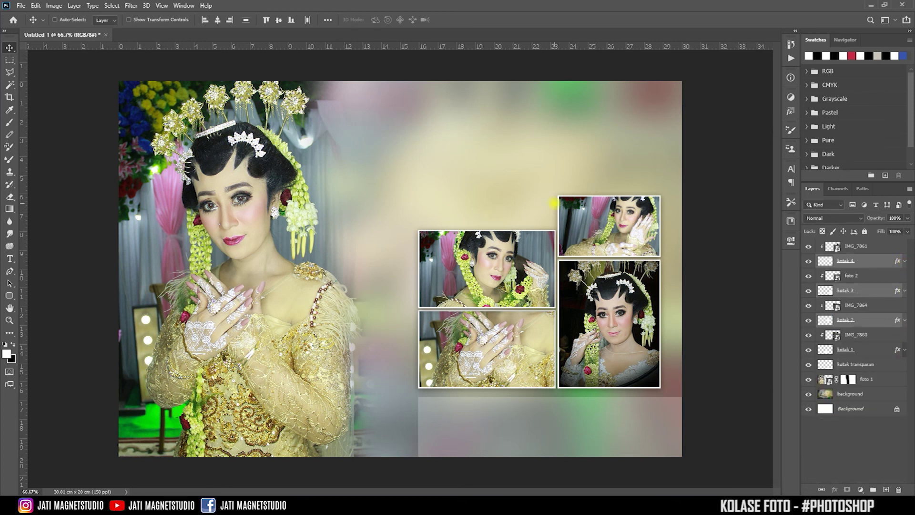
Add a new empty layer named 'tranparan atas' at the top of the stack
{"action": "left_click", "coordinate": [885, 246]}
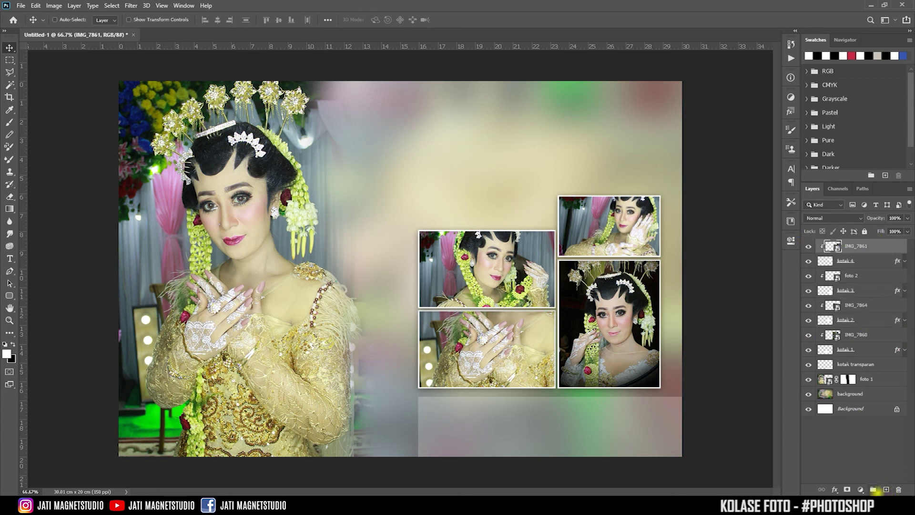
{"action": "left_click", "coordinate": [886, 490]}
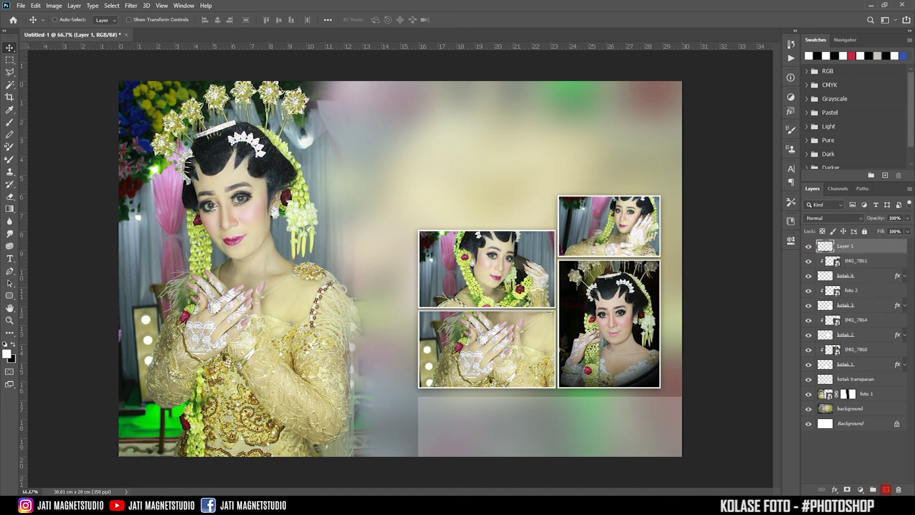
{"action": "type", "text": "s"}
{"action": "key", "text": "Return"}
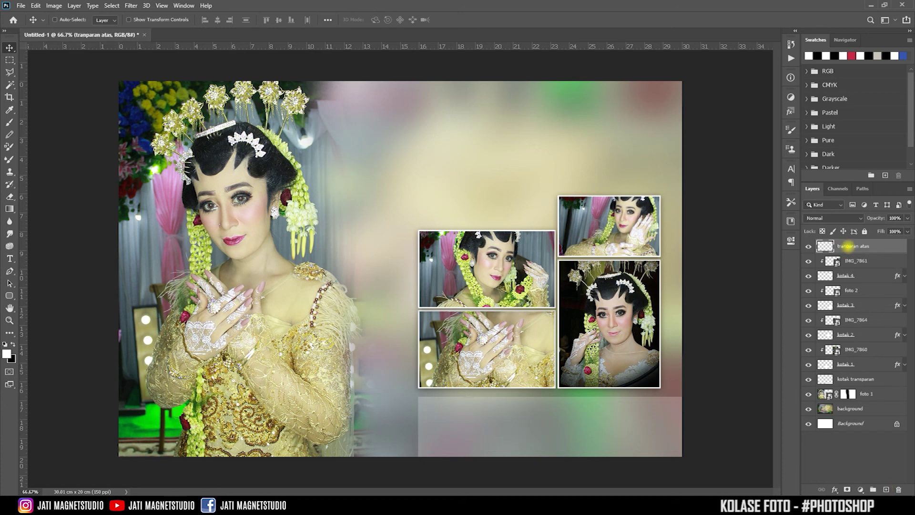
{"action": "left_click", "coordinate": [10, 60]}
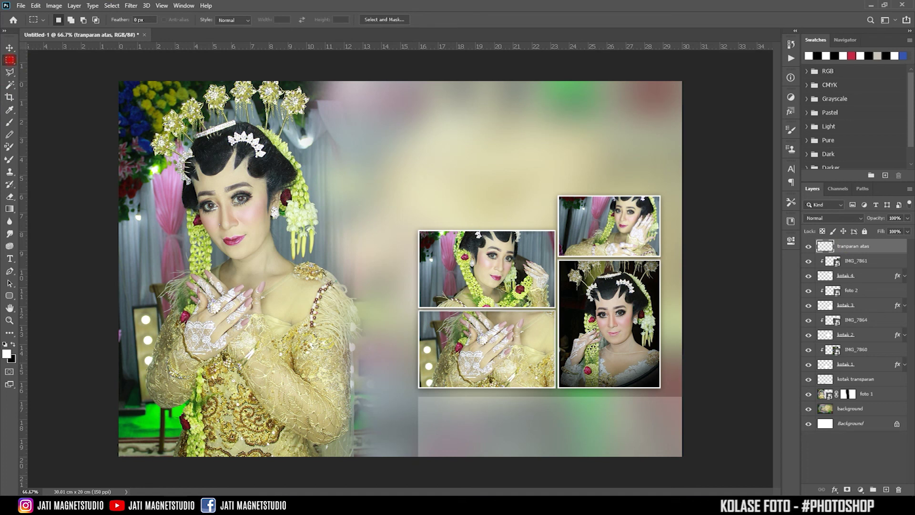
Fill a white rectangle above the middle-left photo on the tranparan atas layer
{"action": "right_click", "coordinate": [10, 59]}
{"action": "left_click", "coordinate": [58, 60]}
{"action": "mouse_move", "coordinate": [418, 223]}
{"action": "left_mouse_down"}
{"action": "mouse_move", "coordinate": [553, 206]}
{"action": "mouse_move", "coordinate": [554, 67]}
{"action": "left_mouse_up"}
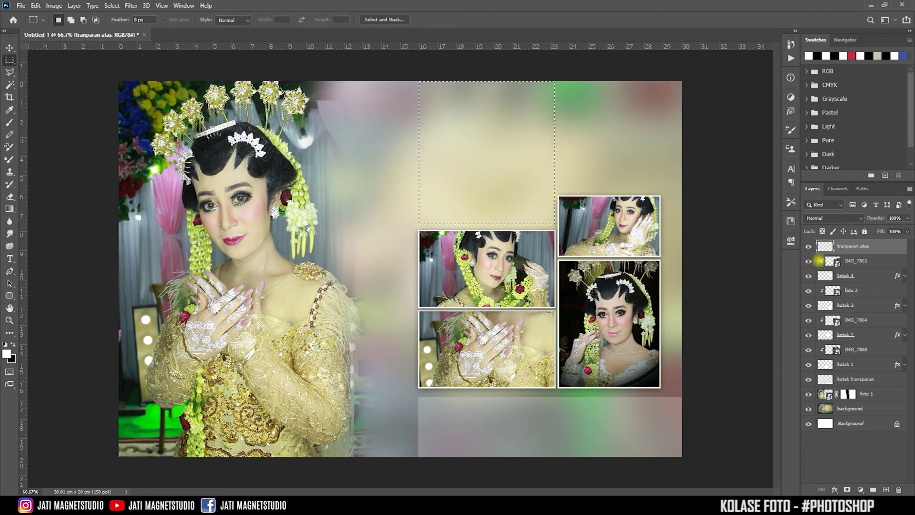
{"action": "key", "text": "alt+BackSpace"}
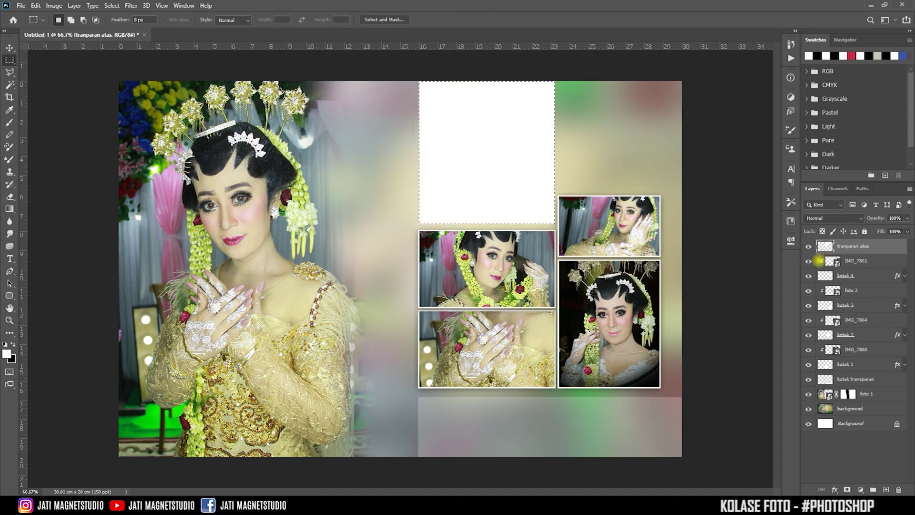
{"action": "key", "text": "ctrl+d"}
Set the tranparan atas layer opacity to 22%
{"action": "left_click", "coordinate": [867, 379]}
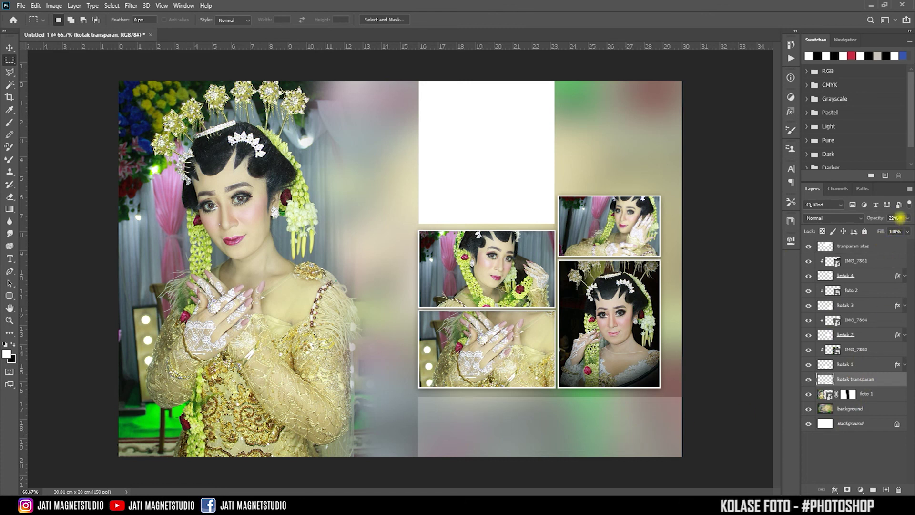
{"action": "left_click", "coordinate": [876, 245]}
{"action": "left_click", "coordinate": [896, 218]}
{"action": "type", "text": "22"}
{"action": "key", "text": "Return"}
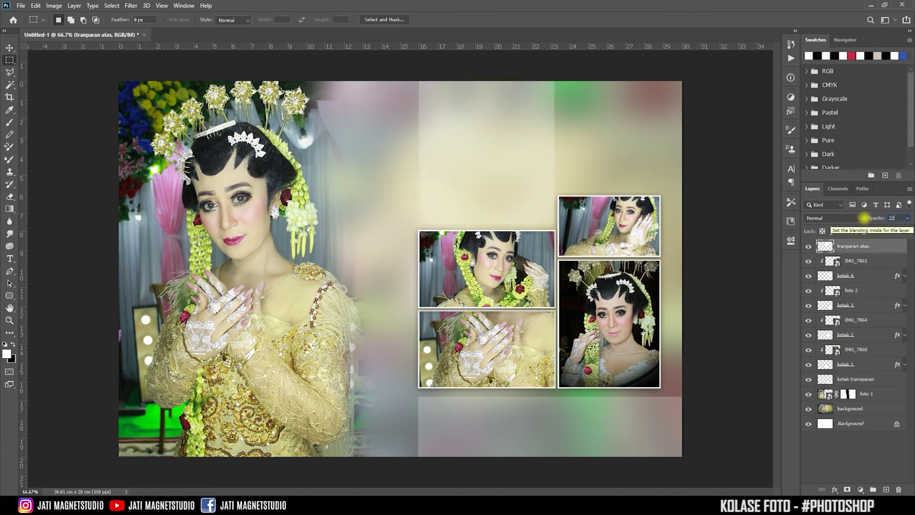
{"action": "key", "text": "v"}
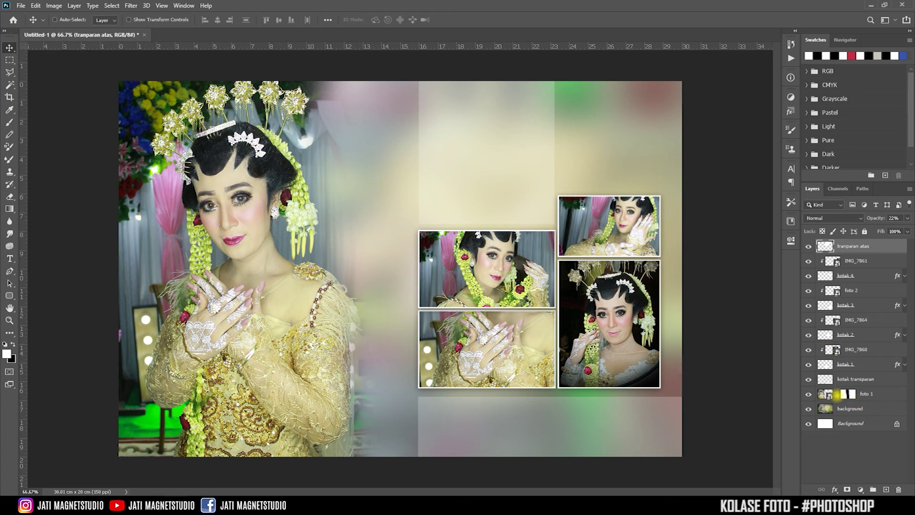
Unlink foto 1 from its mask and shift the portrait to the right
{"action": "left_click", "coordinate": [837, 394]}
{"action": "left_click", "coordinate": [826, 394]}
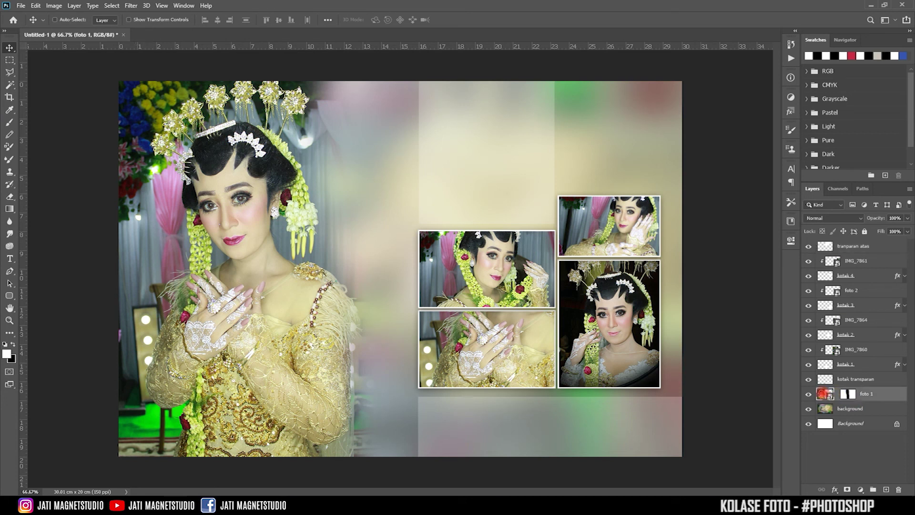
{"action": "left_click_drag", "start_coordinate": [196, 293], "coordinate": [223, 289]}
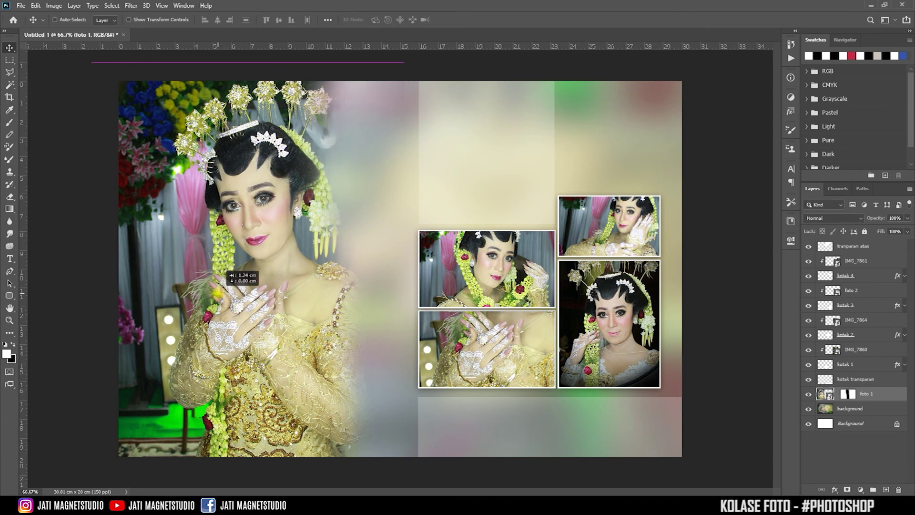
{"action": "left_click_drag", "start_coordinate": [223, 290], "coordinate": [311, 261]}
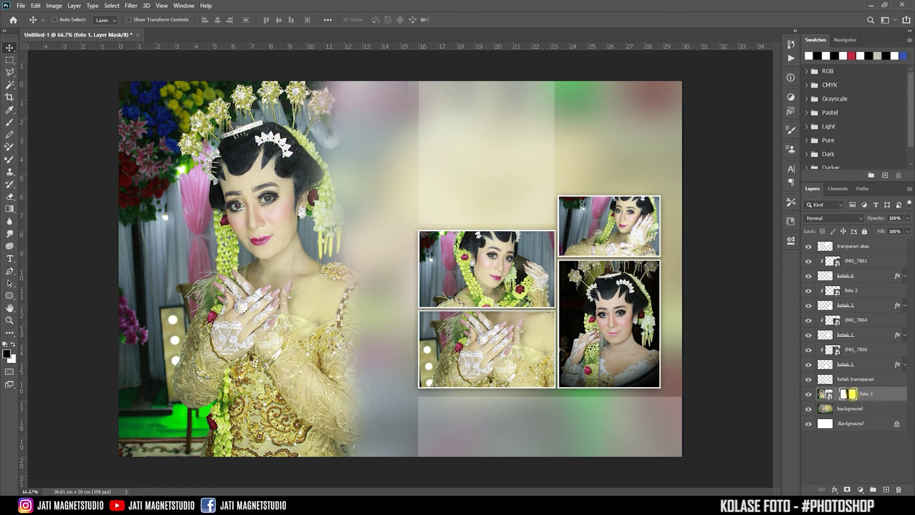
Brush white on the foto 1 mask to reveal shoulder and headdress flowers, then relink
{"action": "key", "text": "b"}
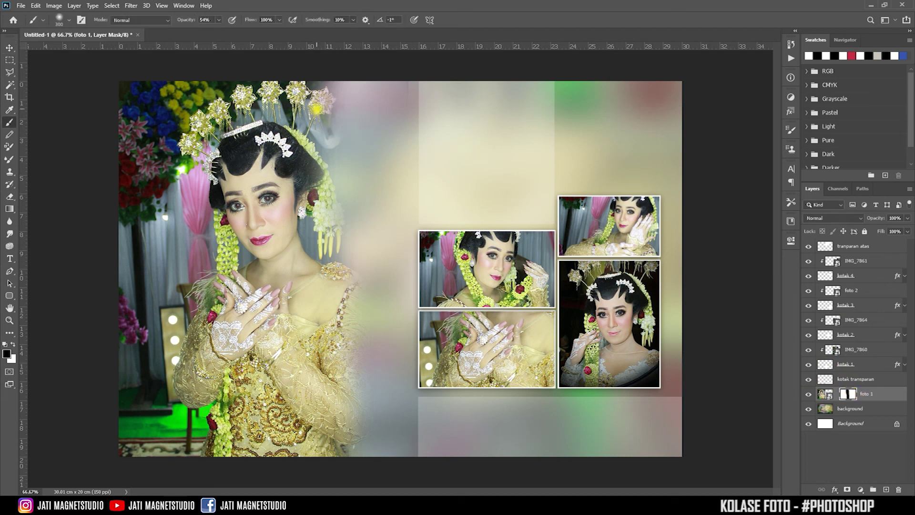
{"action": "left_click", "coordinate": [13, 344]}
{"action": "left_click_drag", "start_coordinate": [320, 227], "coordinate": [337, 433]}
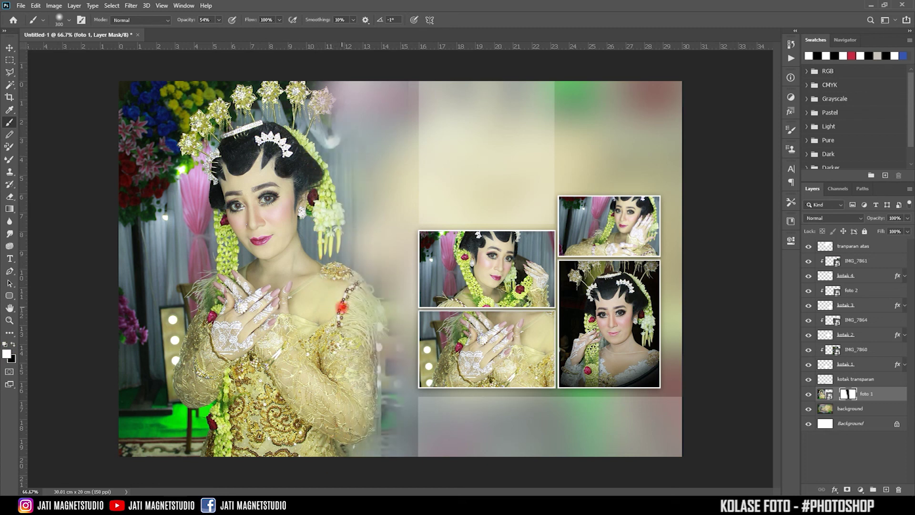
{"action": "left_click_drag", "start_coordinate": [293, 124], "coordinate": [320, 104]}
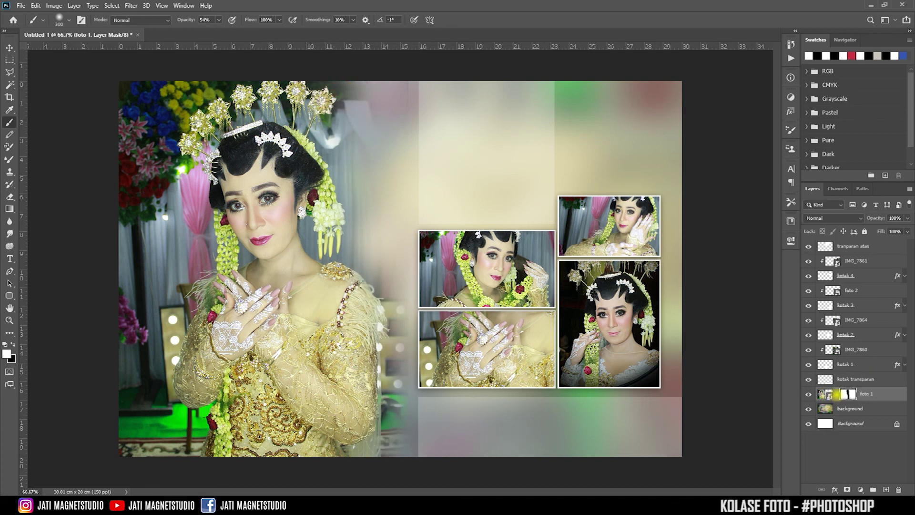
{"action": "left_click", "coordinate": [837, 394]}
{"action": "left_click", "coordinate": [857, 246]}
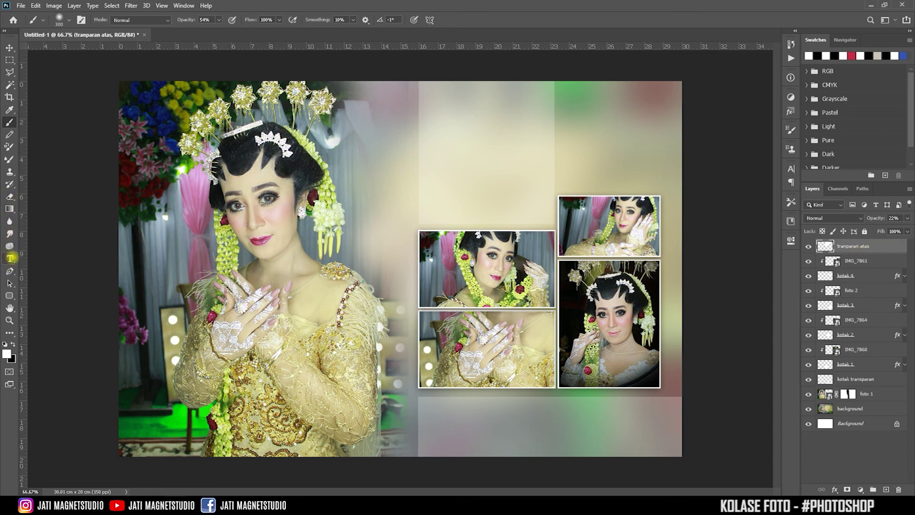
Set the text colour to black for the 'The Bride' title
{"action": "left_click", "coordinate": [10, 258]}
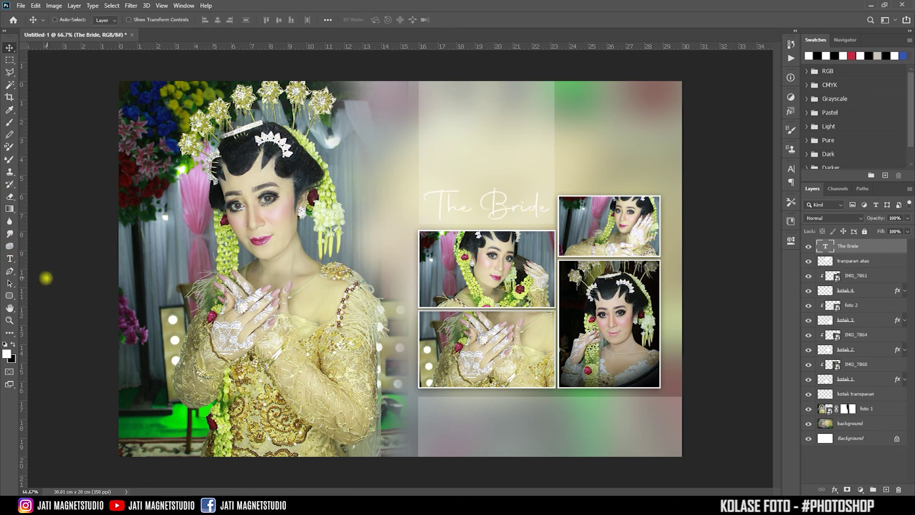
{"action": "left_click", "coordinate": [10, 258]}
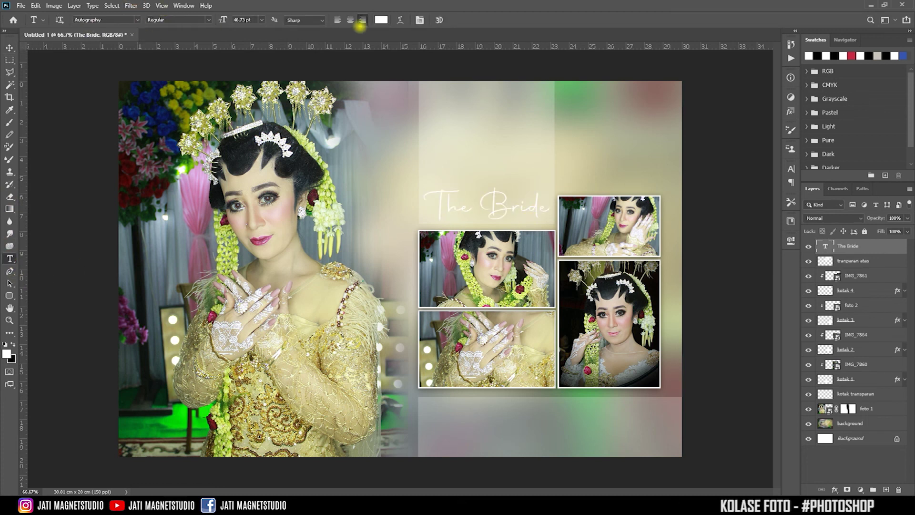
{"action": "left_click", "coordinate": [381, 20]}
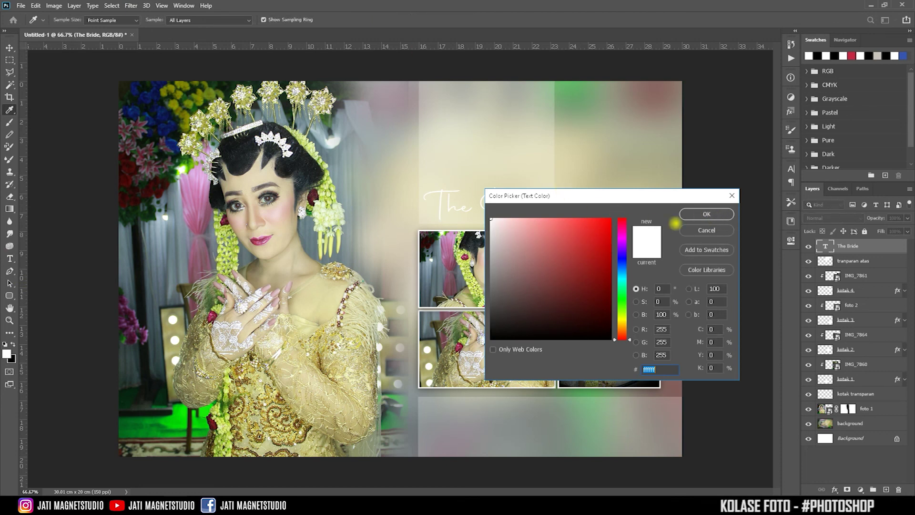
{"action": "left_click", "coordinate": [491, 339]}
{"action": "left_click", "coordinate": [706, 214]}
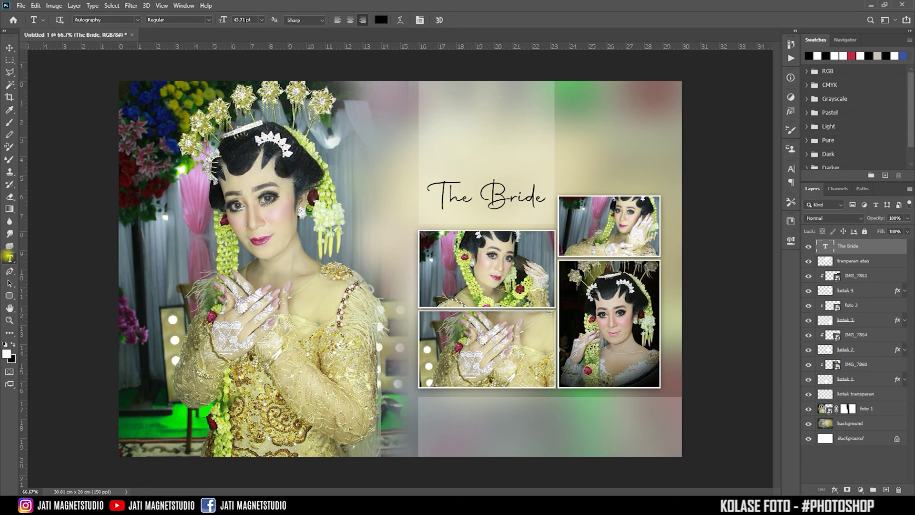
Add a 'Wedding Moment' subtitle below the title in the Quicksand font
{"action": "left_click", "coordinate": [197, 237]}
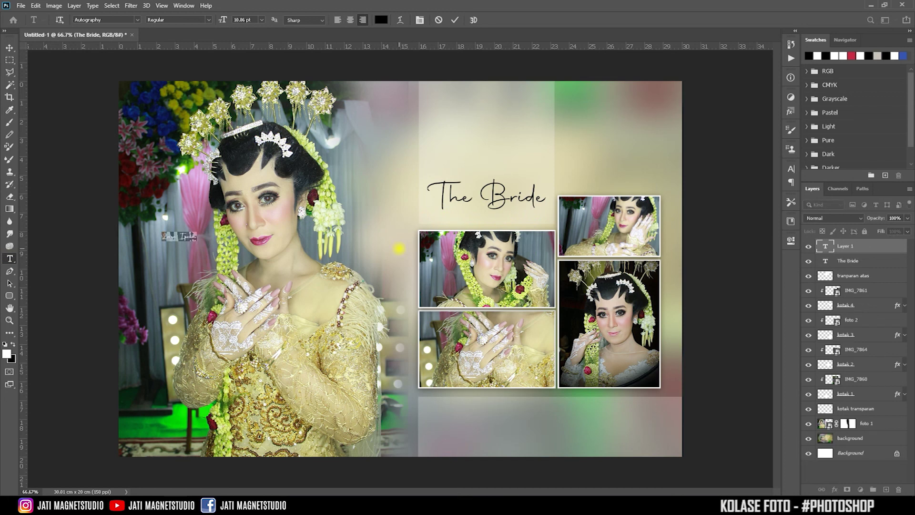
{"action": "type", "text": "Wedding Moment"}
{"action": "key", "text": "ctrl+Return"}
{"action": "left_click", "coordinate": [10, 259]}
{"action": "left_click", "coordinate": [137, 20]}
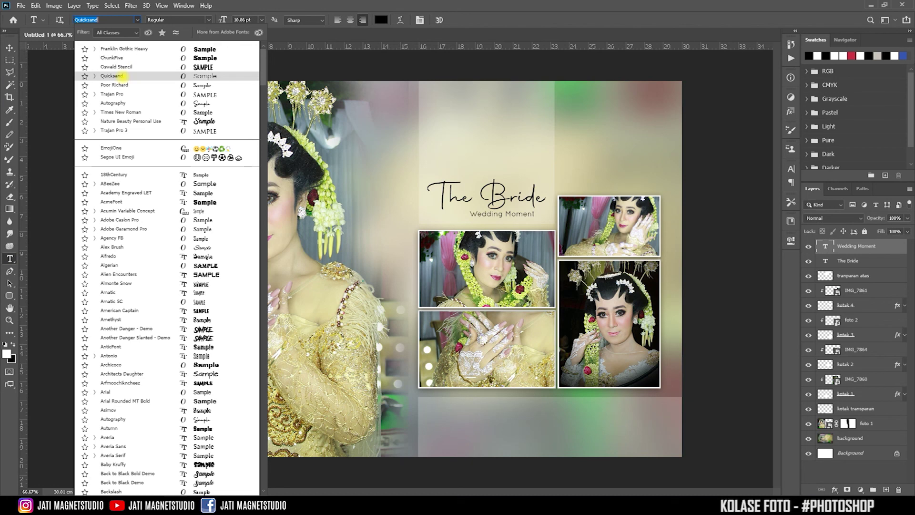
{"action": "left_click", "coordinate": [120, 77]}
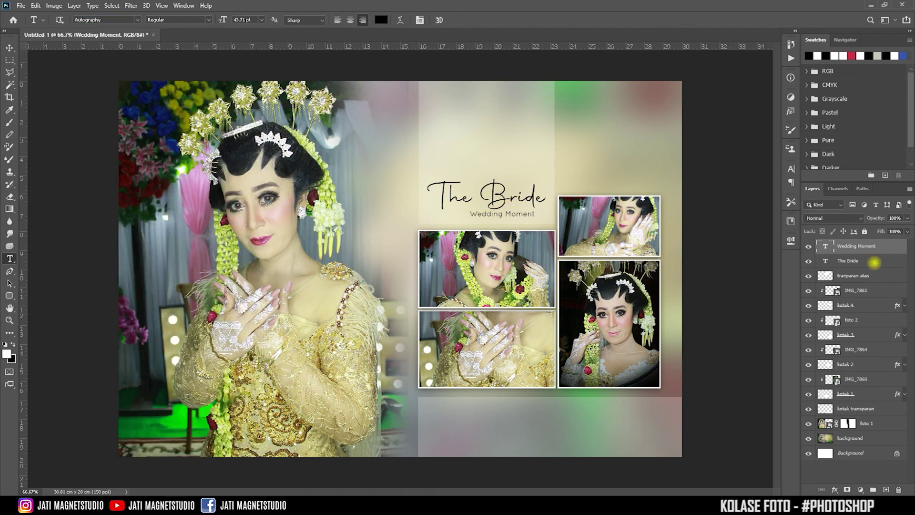
Select both The Bride and Wedding Moment text layers
{"action": "left_click", "coordinate": [874, 262]}
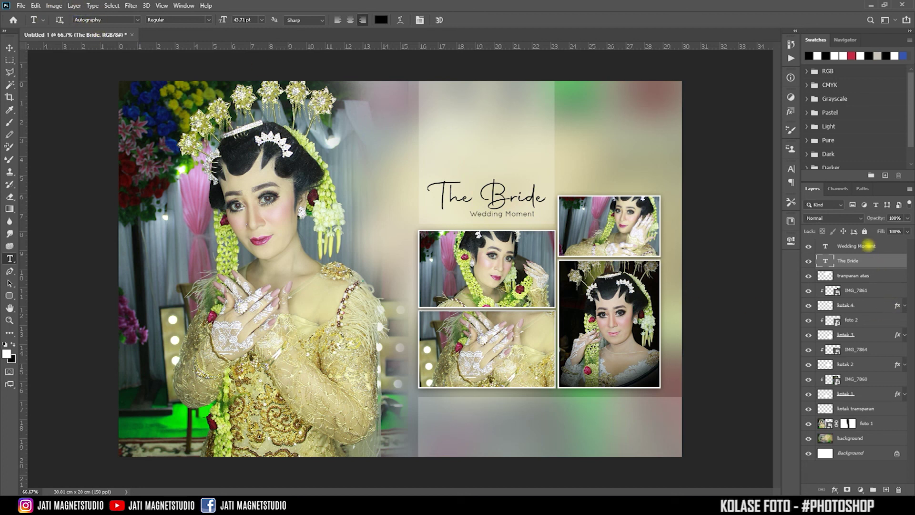
{"action": "left_click", "coordinate": [868, 245]}
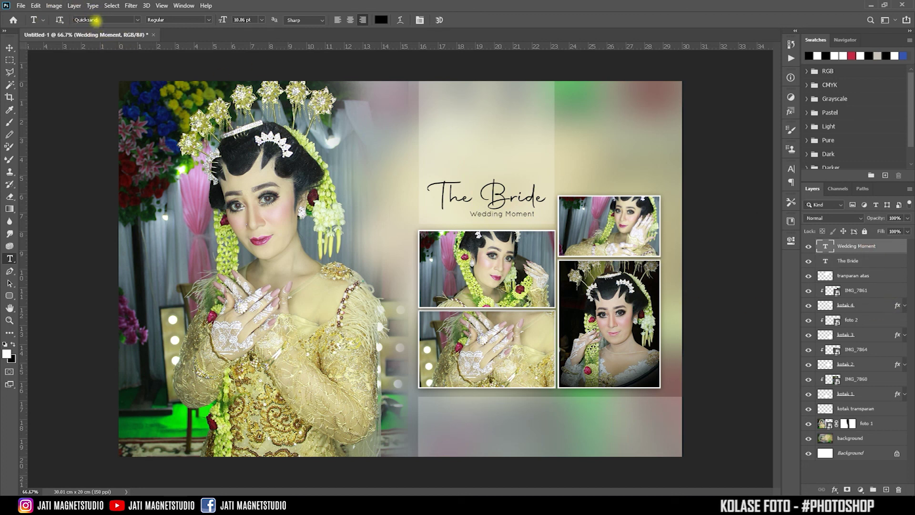
{"action": "left_click", "coordinate": [9, 47]}
{"action": "left_click", "coordinate": [848, 260], "text": "shift"}
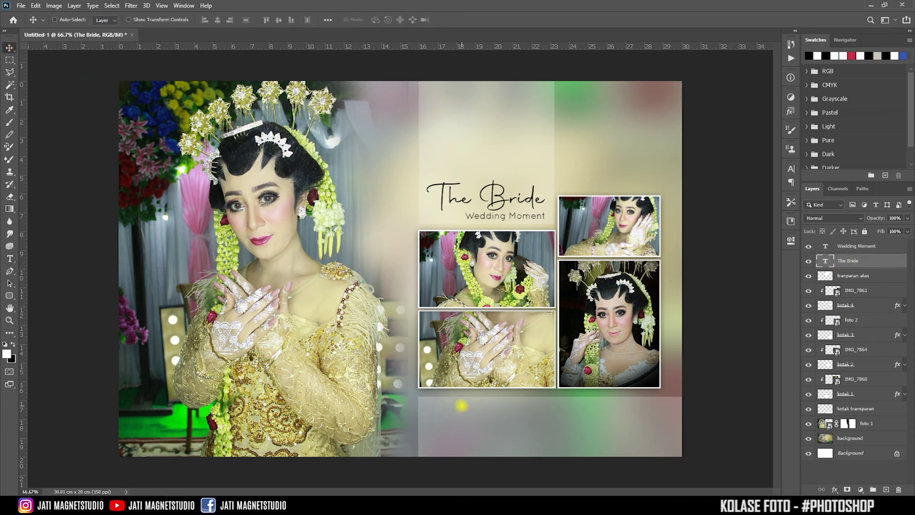
Duplicate 'The Bride' title layer and move the copy down into the bottom strip
{"action": "left_click", "coordinate": [850, 261]}
{"action": "key", "text": "ctrl+j"}
{"action": "left_click_drag", "start_coordinate": [853, 260], "coordinate": [854, 240]}
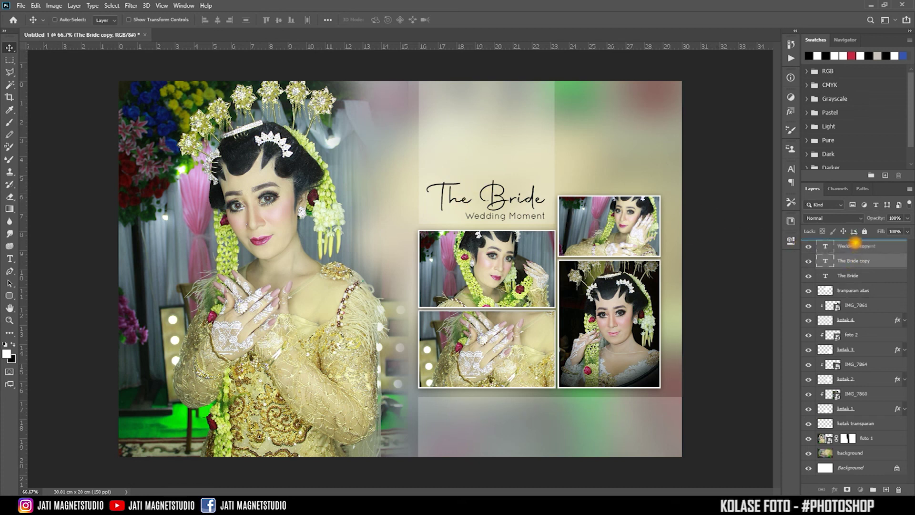
{"action": "left_click_drag", "start_coordinate": [501, 256], "coordinate": [509, 413]}
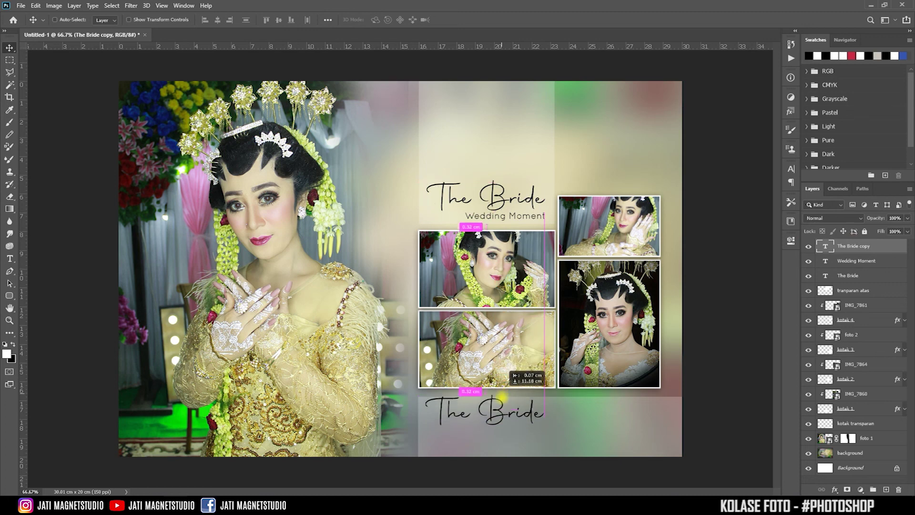
Retype the bottom copy as 'Wedding Akad Nikah' and shift it right
{"action": "key", "text": "t"}
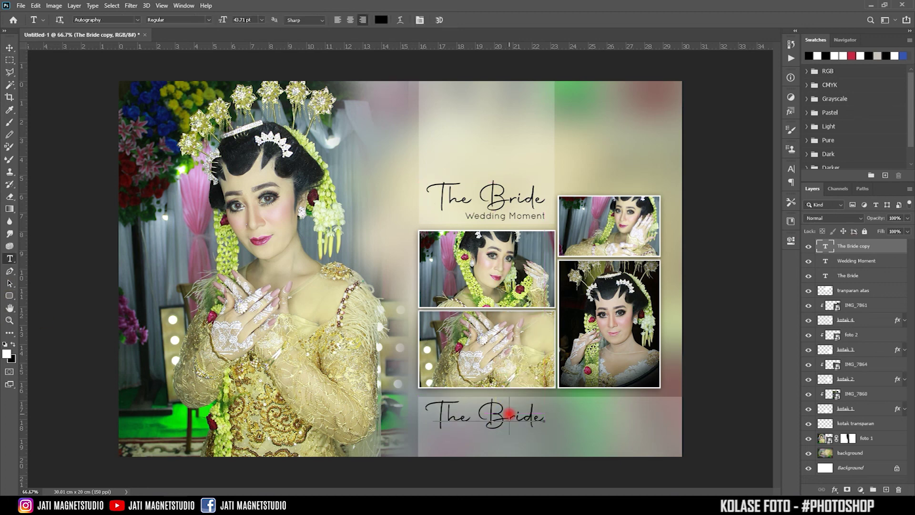
{"action": "double_click", "coordinate": [509, 413]}
{"action": "left_click", "coordinate": [509, 413]}
{"action": "key", "text": "ctrl+a"}
{"action": "type", "text": "Wedding Akad"}
{"action": "key", "text": "BackSpace"}
{"action": "key", "text": "BackSpace"}
{"action": "key", "text": "BackSpace"}
{"action": "type", "text": "Akad Nik"}
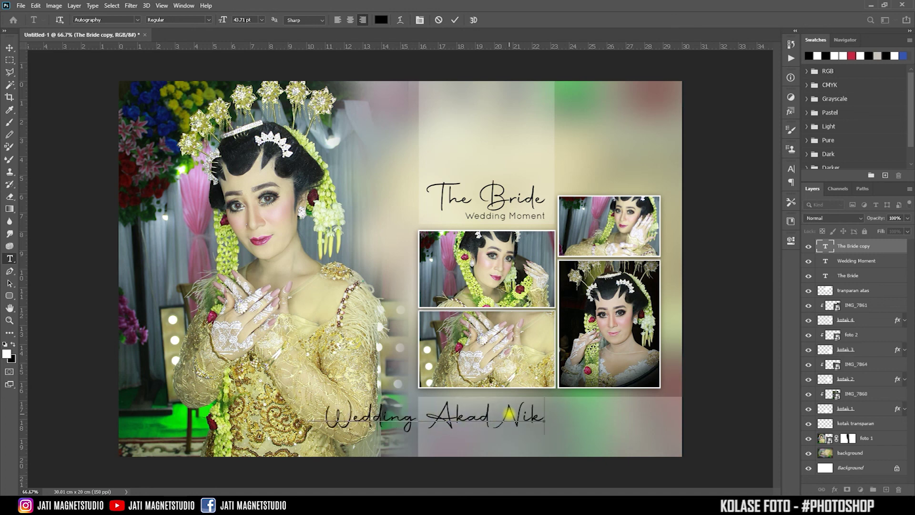
{"action": "type", "text": "ah"}
{"action": "left_click", "coordinate": [9, 47]}
{"action": "left_click_drag", "start_coordinate": [503, 391], "coordinate": [629, 395]}
Shrink 'Wedding Akad Nikah' to about 76% and lower it within the strip
{"action": "key", "text": "ctrl+t"}
{"action": "left_click_drag", "start_coordinate": [424, 429], "coordinate": [519, 423]}
{"action": "key", "text": "Return"}
{"action": "left_click_drag", "start_coordinate": [622, 406], "coordinate": [625, 416]}
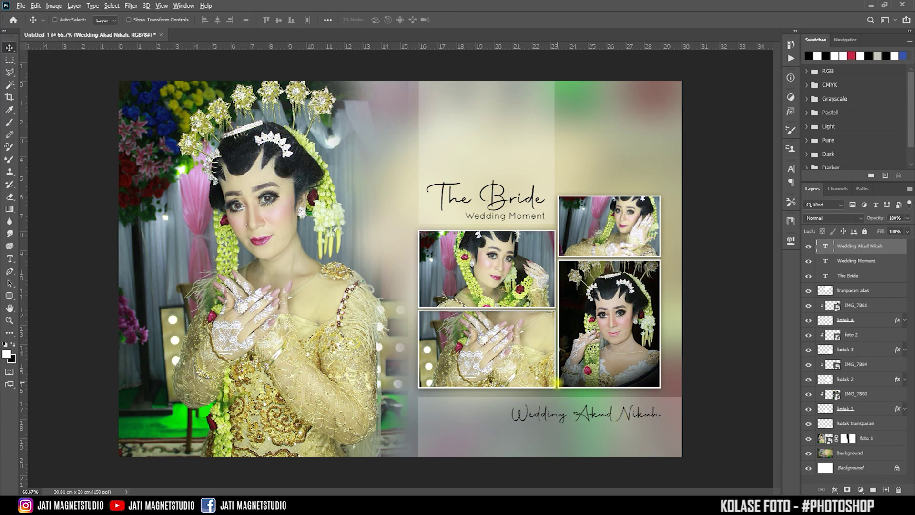
{"action": "left_click", "coordinate": [856, 261]}
Duplicate the 'Wedding Moment' subtitle below 'Wedding Akad Nikah' and replace it with the couple's names in capitals
{"action": "key", "text": "ctrl+j"}
{"action": "key", "text": "ctrl+shift+bracketright"}
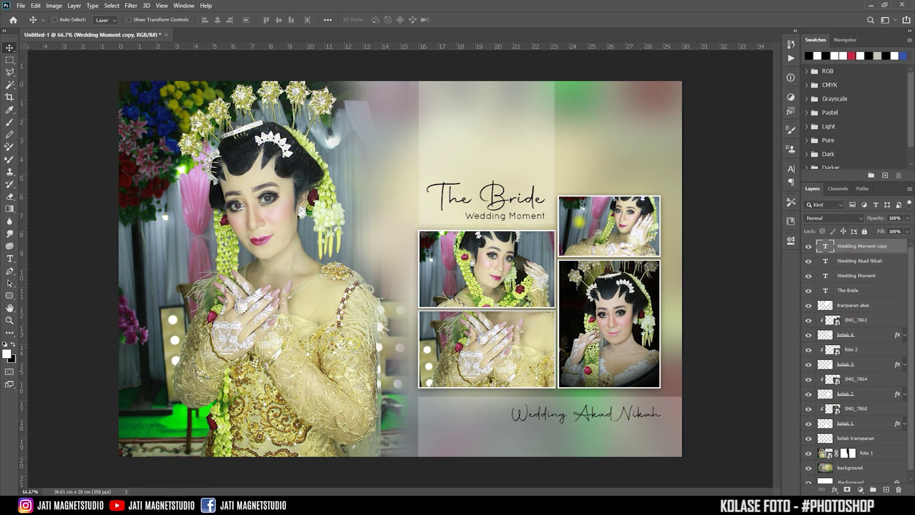
{"action": "left_click_drag", "start_coordinate": [523, 199], "coordinate": [629, 419]}
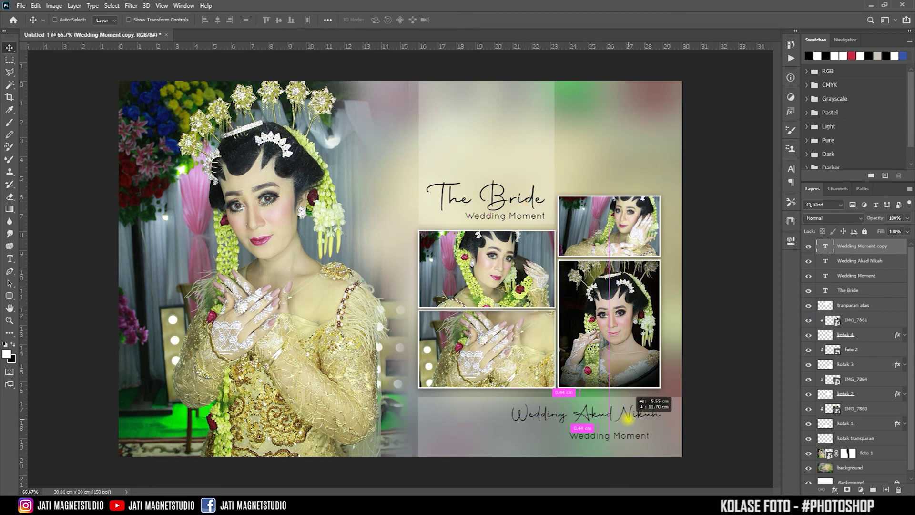
{"action": "left_click", "coordinate": [10, 283]}
{"action": "left_click", "coordinate": [10, 259]}
{"action": "triple_click", "coordinate": [585, 438]}
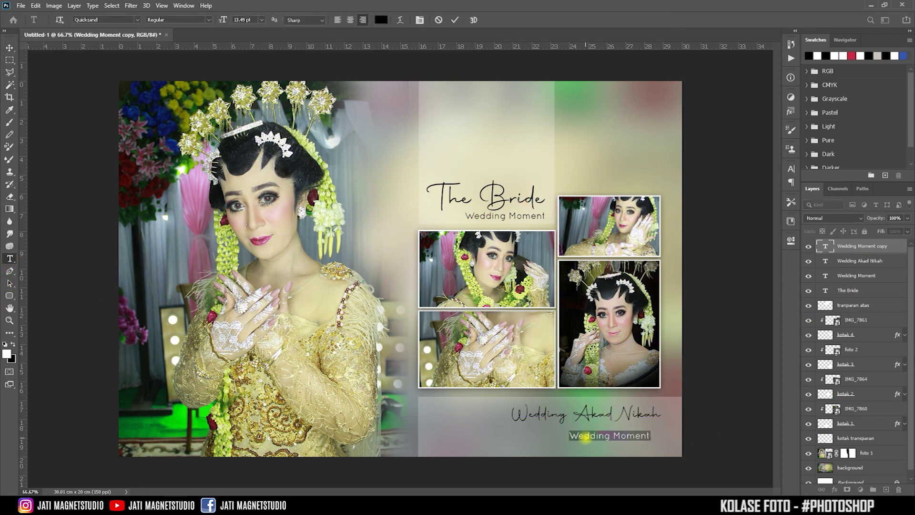
{"action": "type", "text": "MUHAIMIN & FINA"}
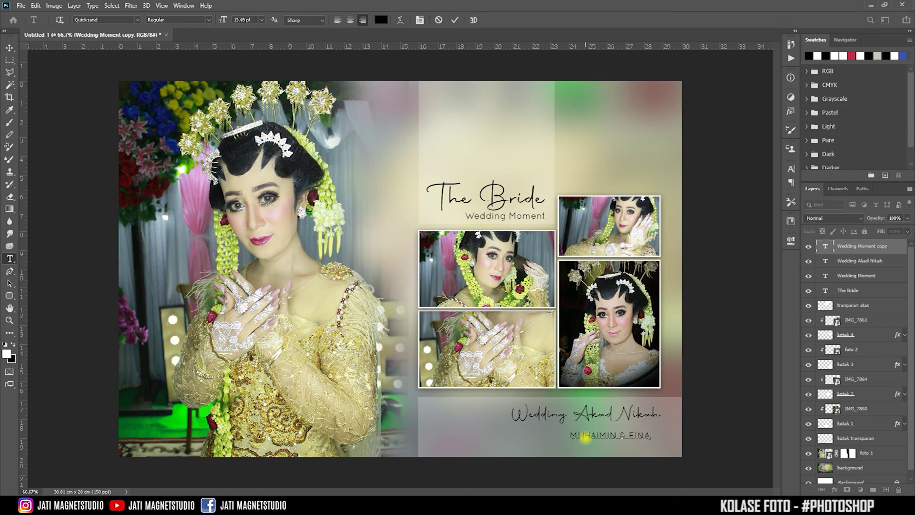
{"action": "type", "text": " SOFIATUROHMAH"}
Enlarge the couple's names text to about 138% to span the bottom strip
{"action": "left_click", "coordinate": [9, 48]}
{"action": "key", "text": "ctrl+t"}
{"action": "left_click_drag", "start_coordinate": [487, 435], "coordinate": [427, 434]}
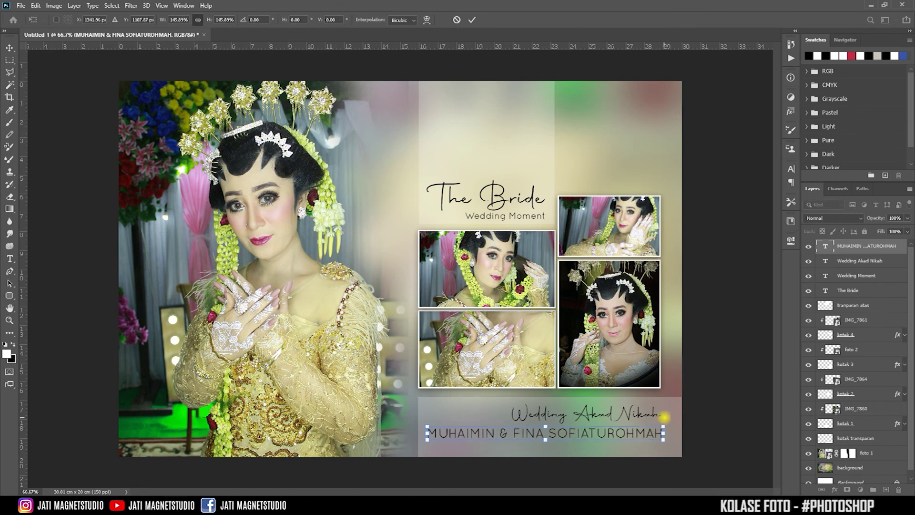
{"action": "key", "text": "Return"}
{"action": "left_click", "coordinate": [9, 258]}
{"action": "left_click", "coordinate": [137, 20]}
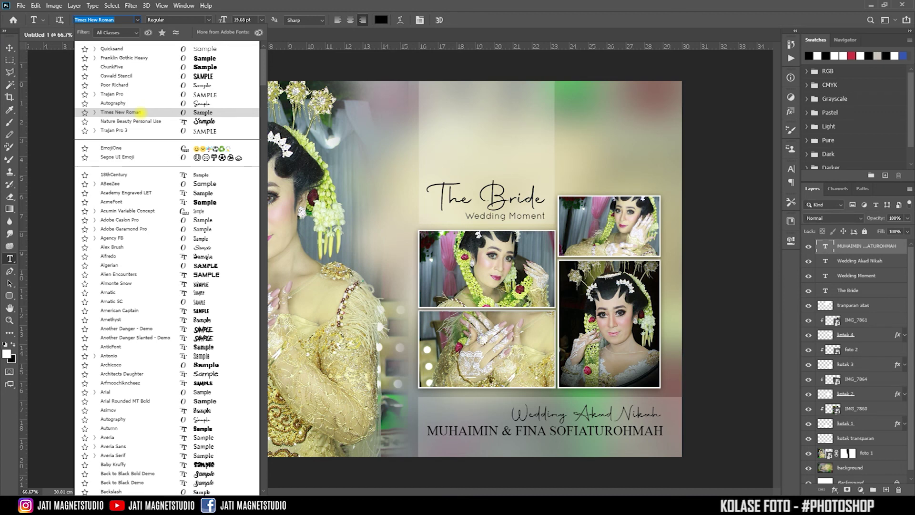
Set the couple's names font to Trajan Pro
{"action": "scroll", "coordinate": [243, 123], "scroll_direction": "down", "scroll_amount": 1}
{"action": "left_click_drag", "start_coordinate": [263, 174], "coordinate": [258, 423]}
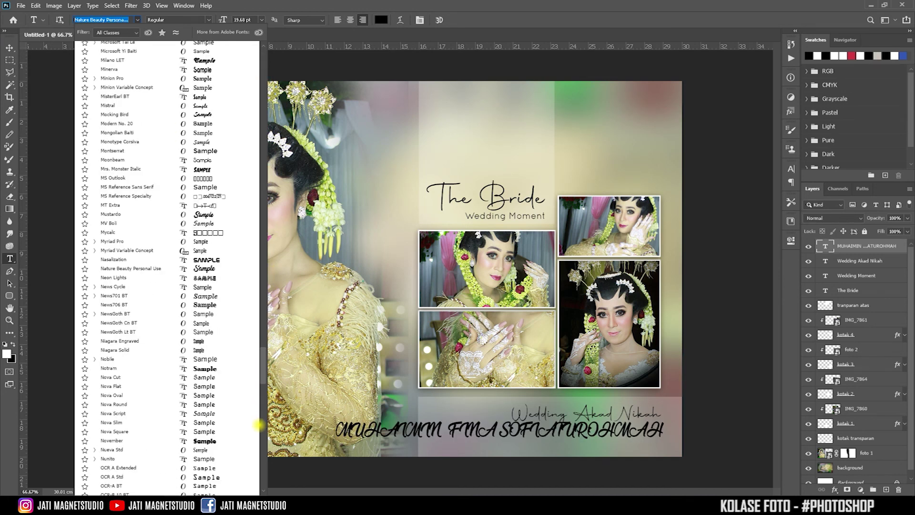
{"action": "left_click_drag", "start_coordinate": [258, 423], "coordinate": [258, 484]}
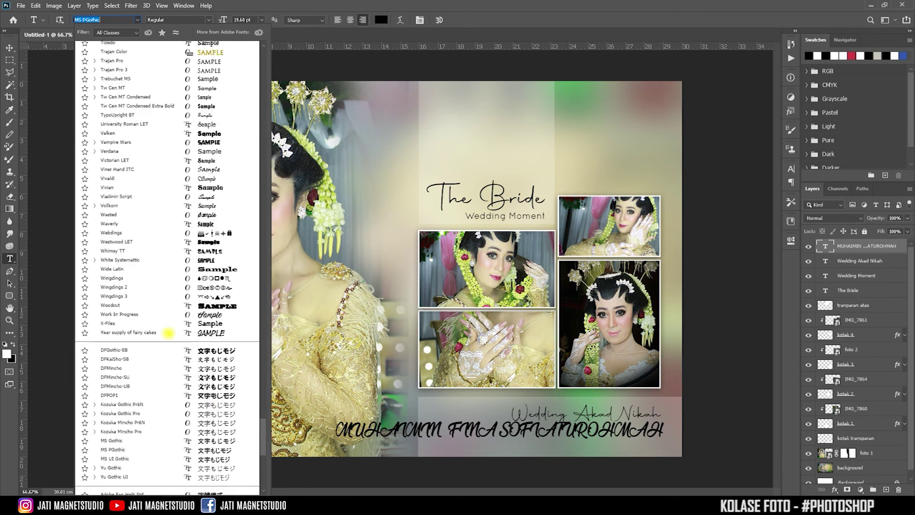
{"action": "scroll", "coordinate": [170, 344], "scroll_direction": "up", "scroll_amount": 2}
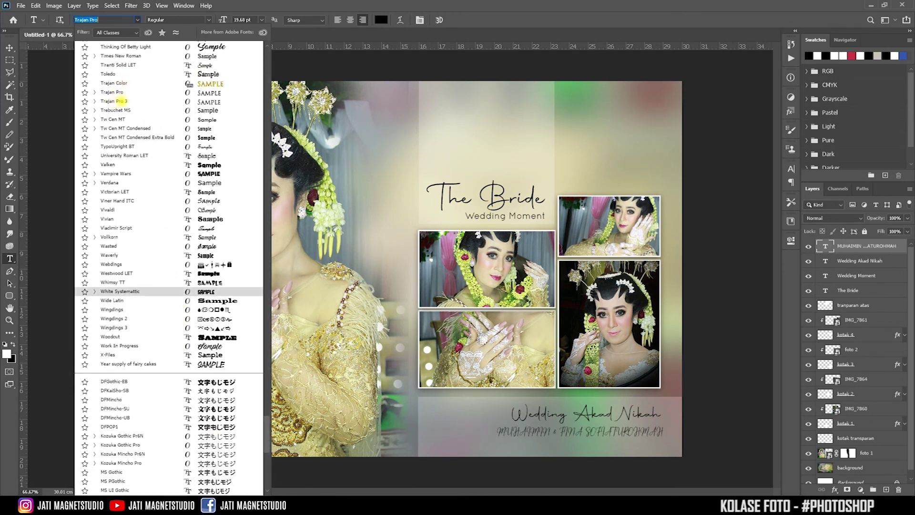
{"action": "left_click", "coordinate": [115, 92]}
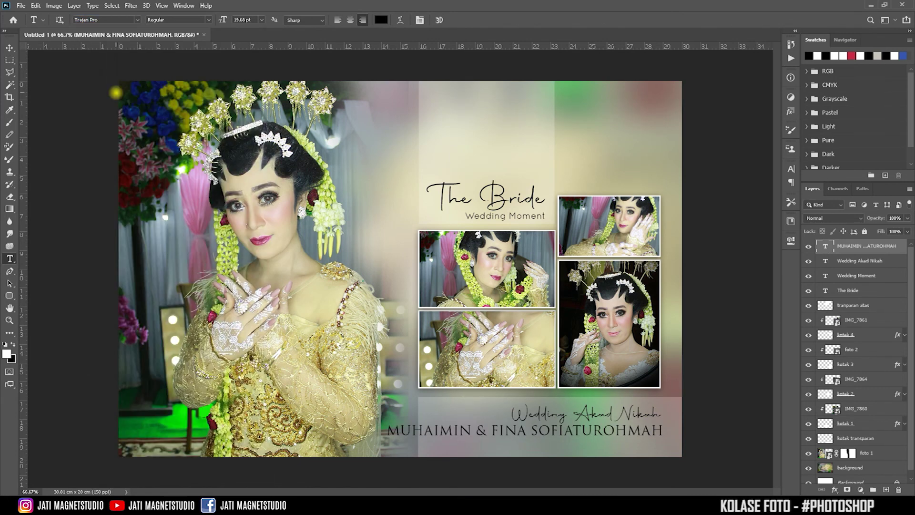
Shift the names text slightly right and down with Free Transform
{"action": "key", "text": "v"}
{"action": "key", "text": "ctrl+t"}
{"action": "left_click_drag", "start_coordinate": [386, 439], "coordinate": [425, 440]}
{"action": "key", "text": "Return"}
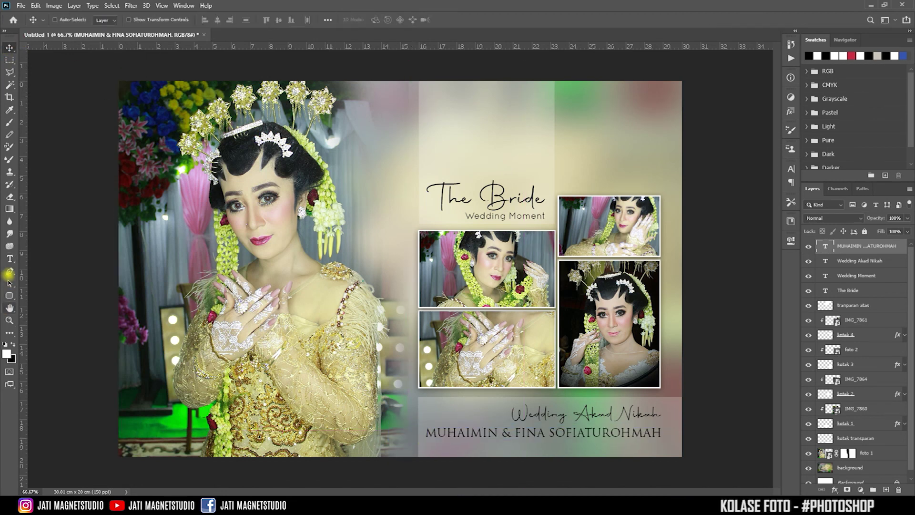
Change the names text font style to Bold
{"action": "left_click", "coordinate": [9, 259]}
{"action": "left_click", "coordinate": [209, 20]}
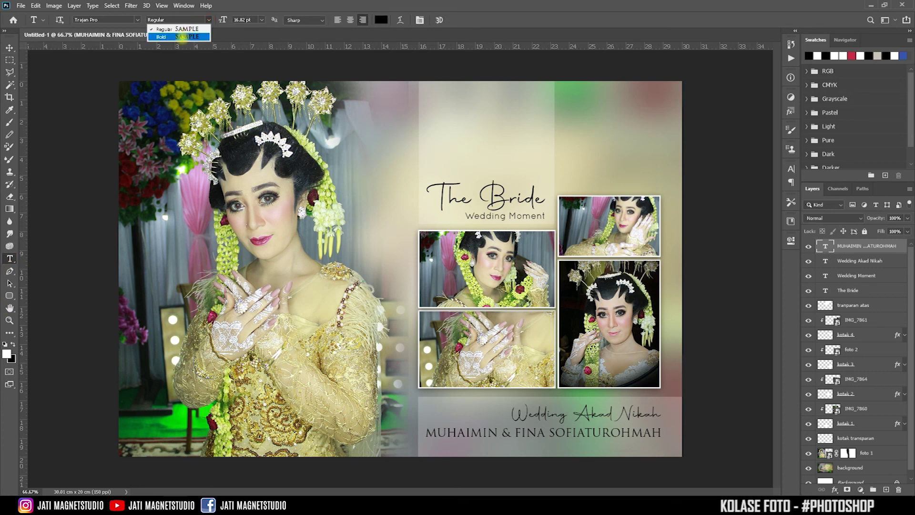
{"action": "left_click", "coordinate": [181, 37]}
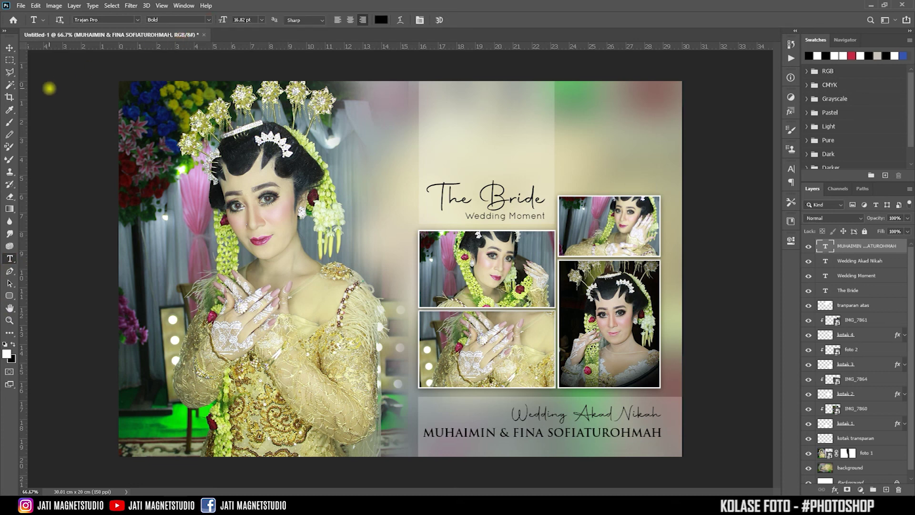
{"action": "key", "text": "v"}
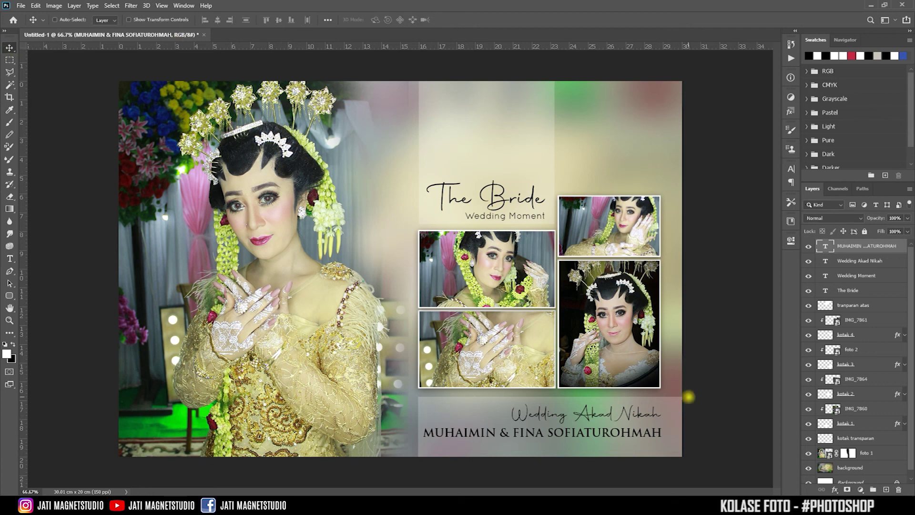